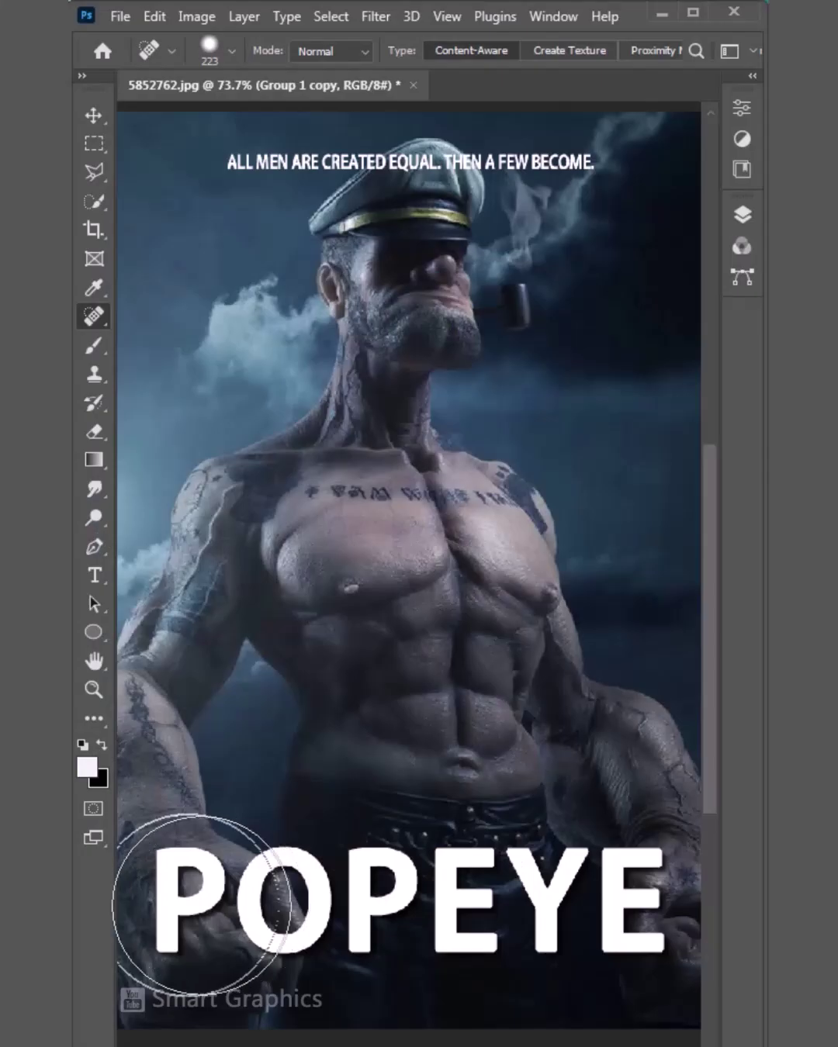
# Step: Marquee-select the areas around the headline and the POPEYE title
pyautogui.moveTo(201, 904); pyautogui.dragTo(652, 897)
pyautogui.moveTo(228, 163); pyautogui.dragTo(480, 163)
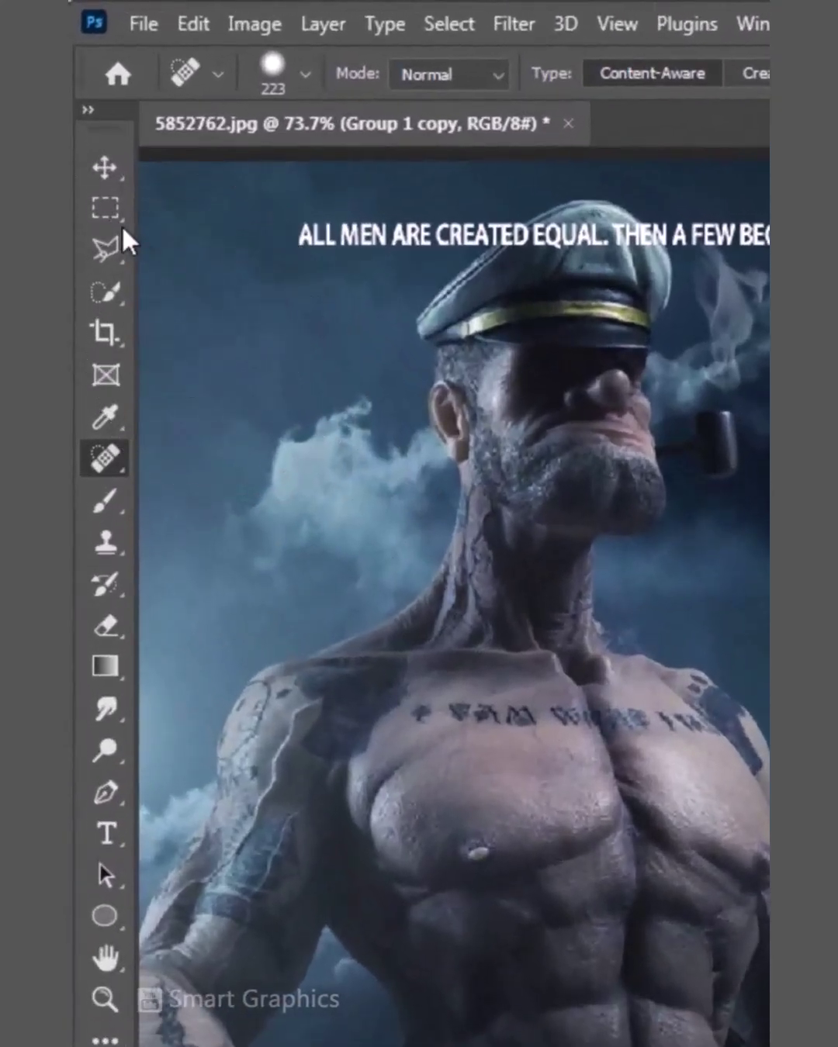
pyautogui.click(112, 206)
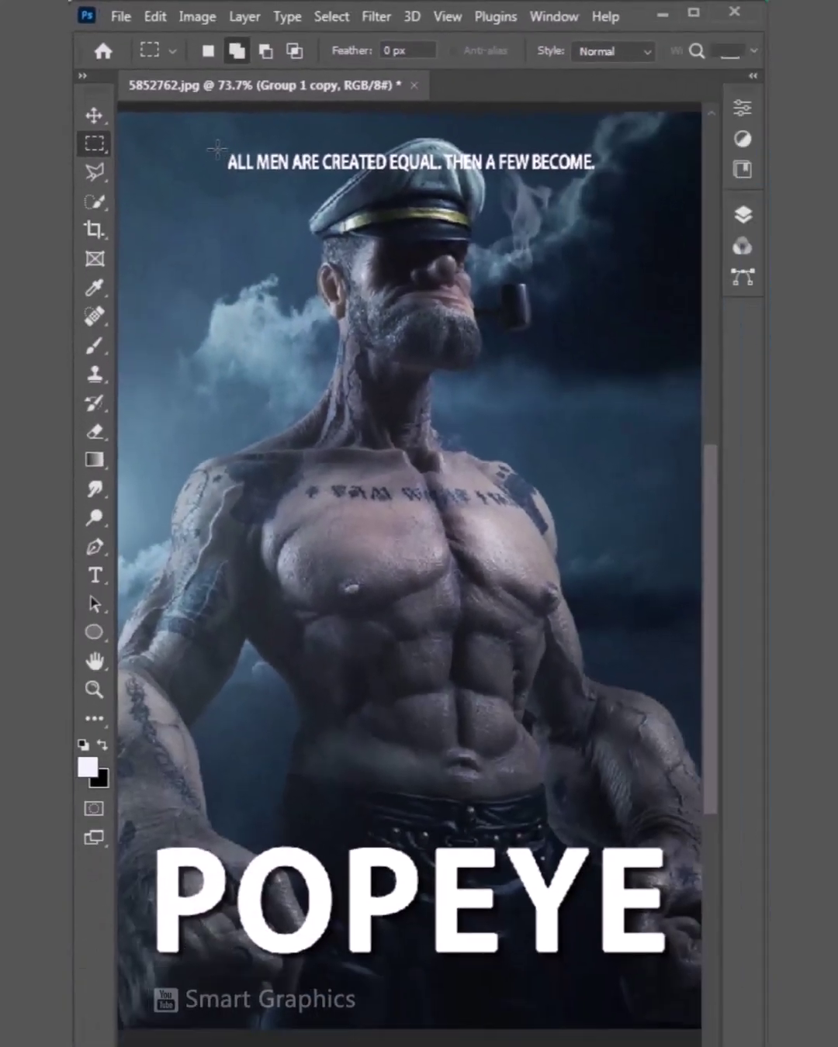
pyautogui.moveTo(220, 148); pyautogui.dragTo(603, 180)
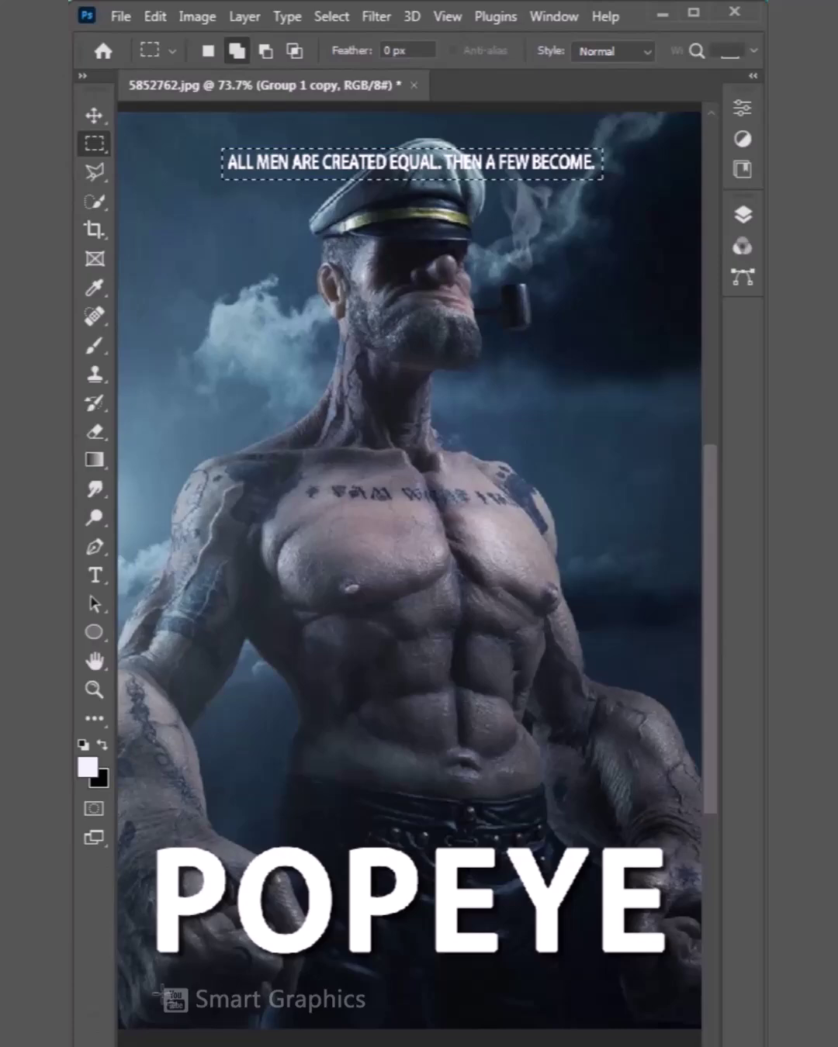
pyautogui.moveTo(142, 839); pyautogui.dragTo(677, 972)
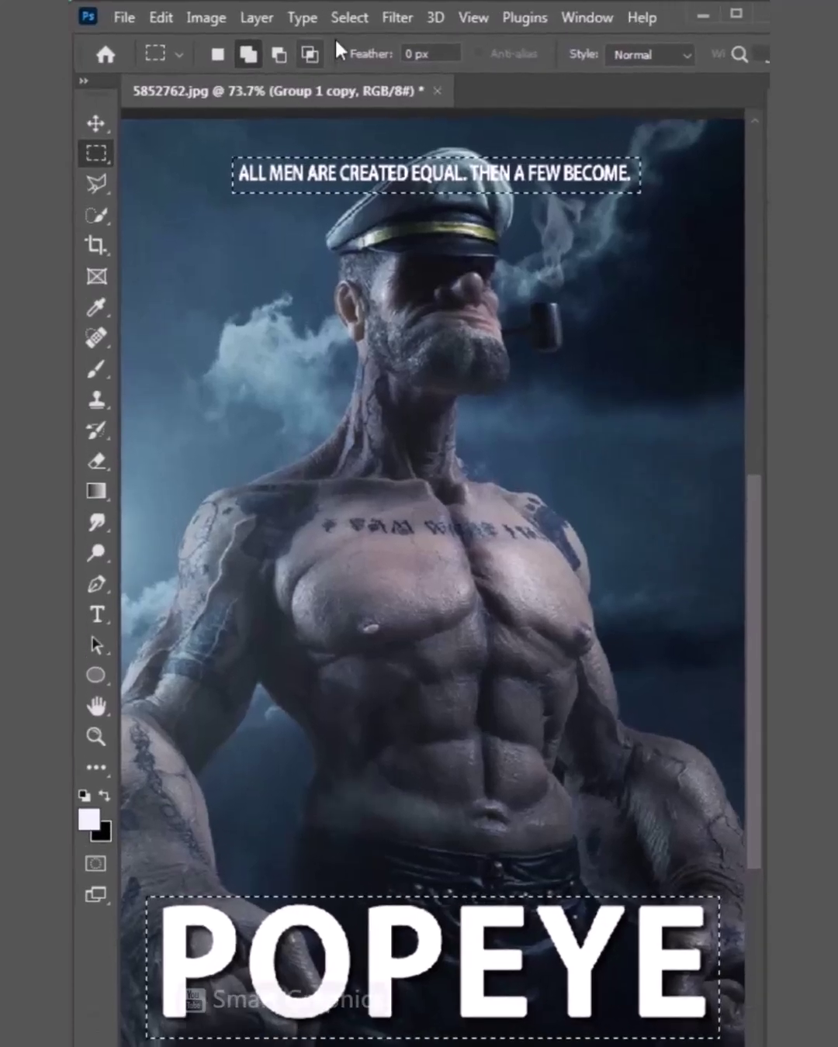
# Step: Narrow the selection with Color Range set to Highlights and Fuzziness 27
pyautogui.click(332, 16)
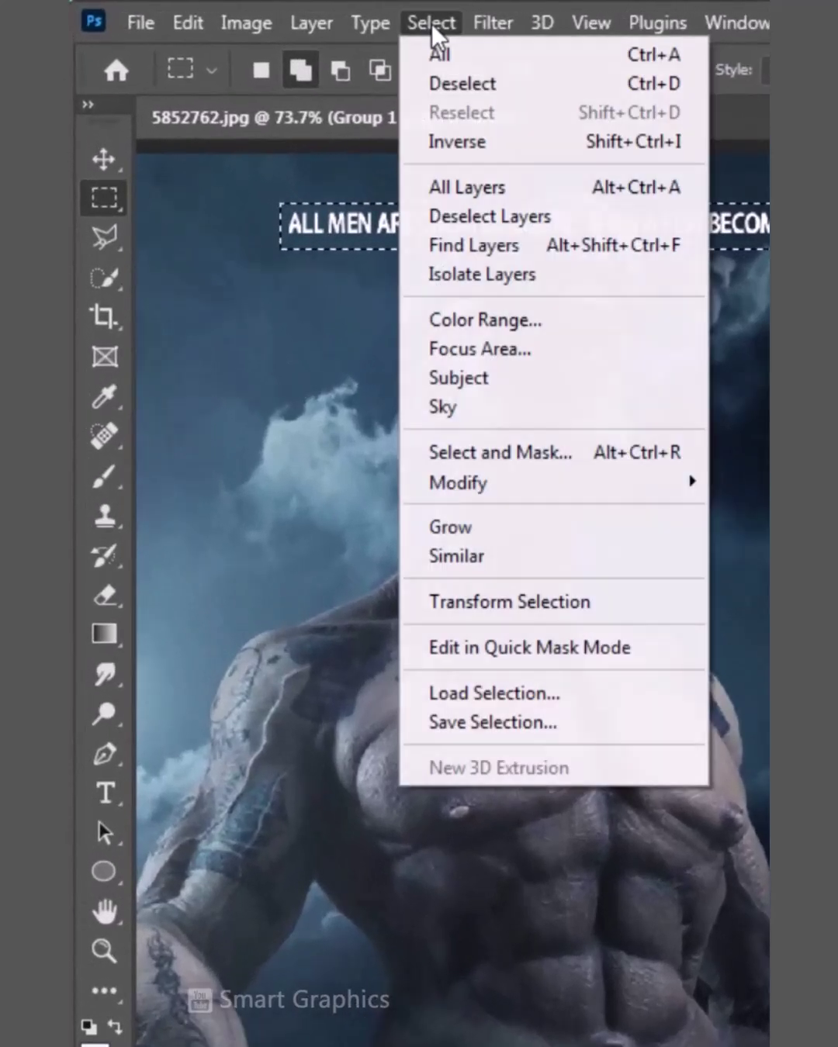
pyautogui.click(374, 237)
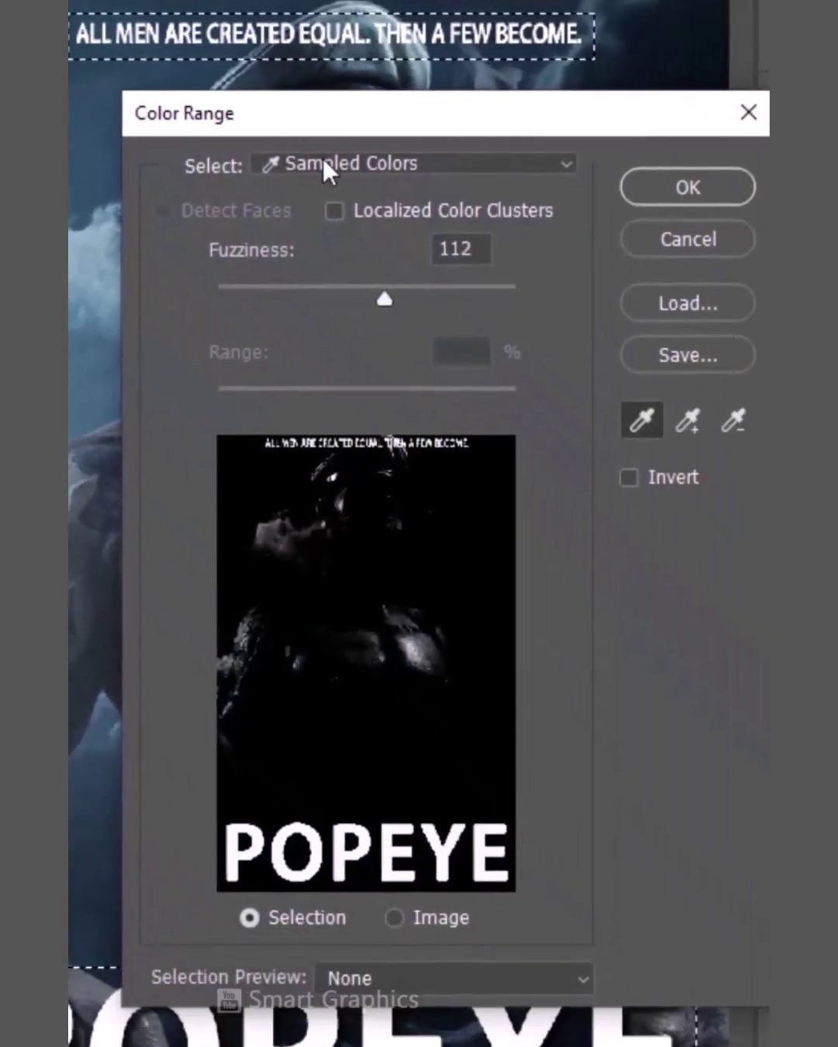
pyautogui.click(327, 160)
pyautogui.click(319, 452)
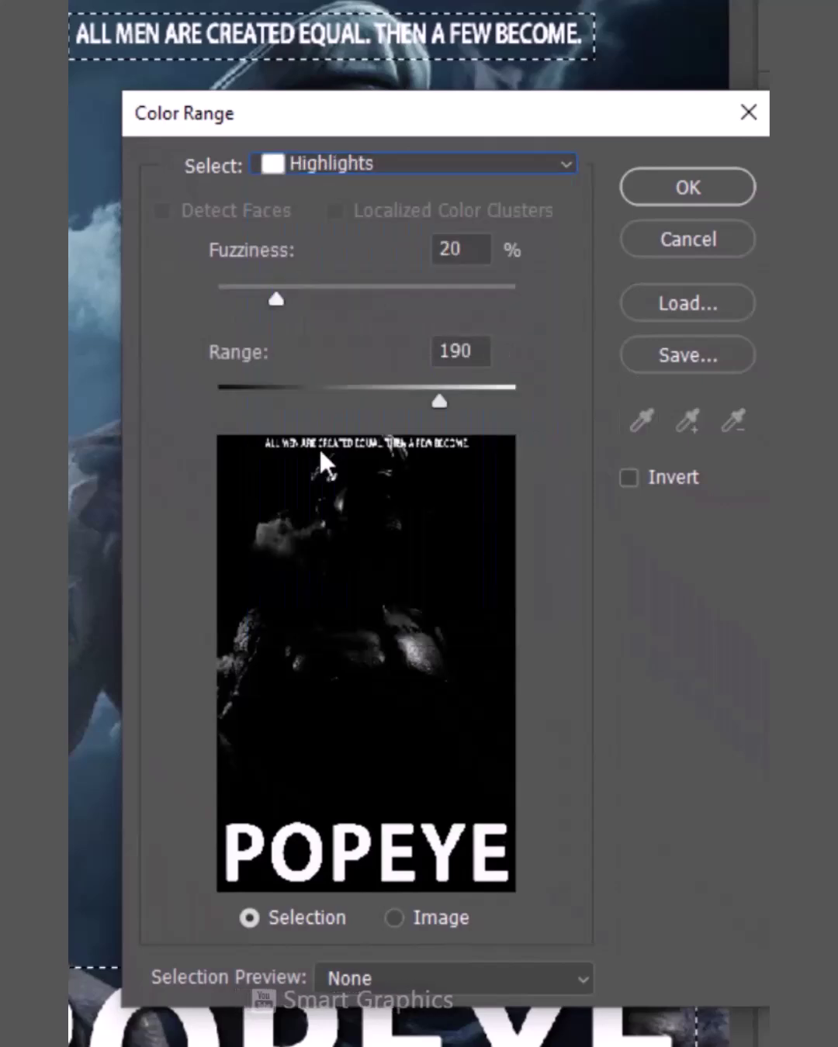
pyautogui.moveTo(276, 298); pyautogui.dragTo(297, 303)
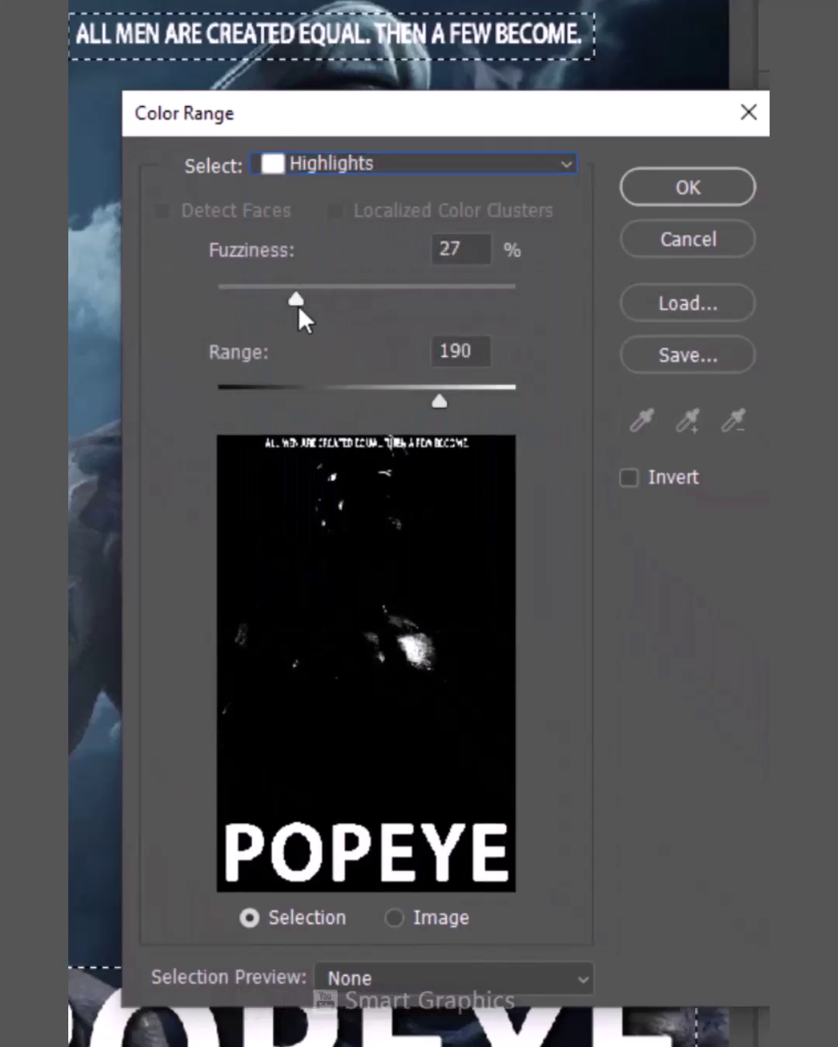
pyautogui.click(673, 187)
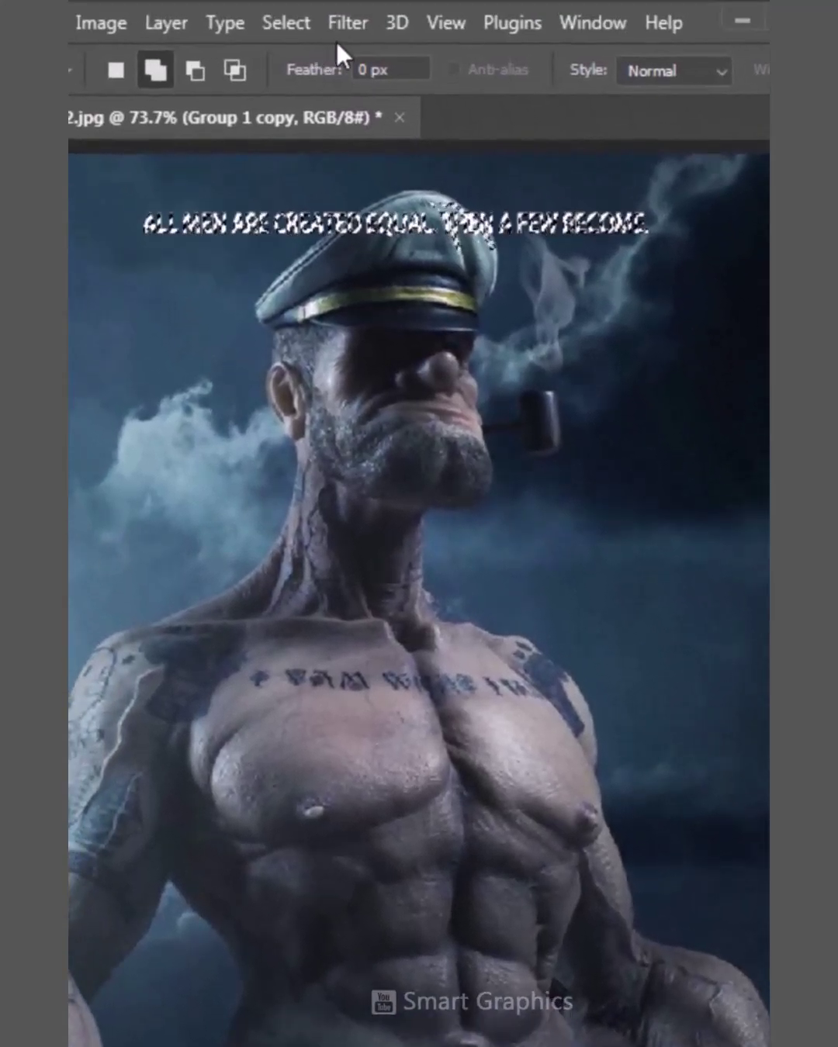
# Step: Expand the text selection by 7 px
pyautogui.click(299, 23)
pyautogui.moveTo(313, 483)
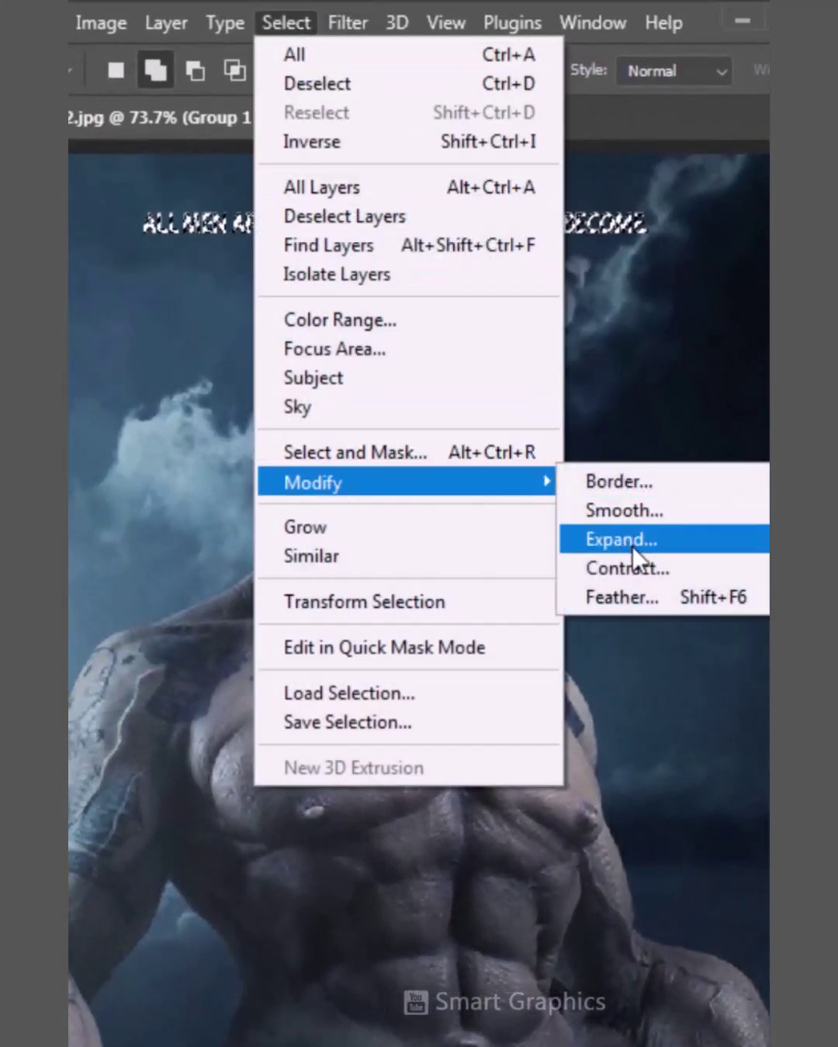
pyautogui.click(624, 543)
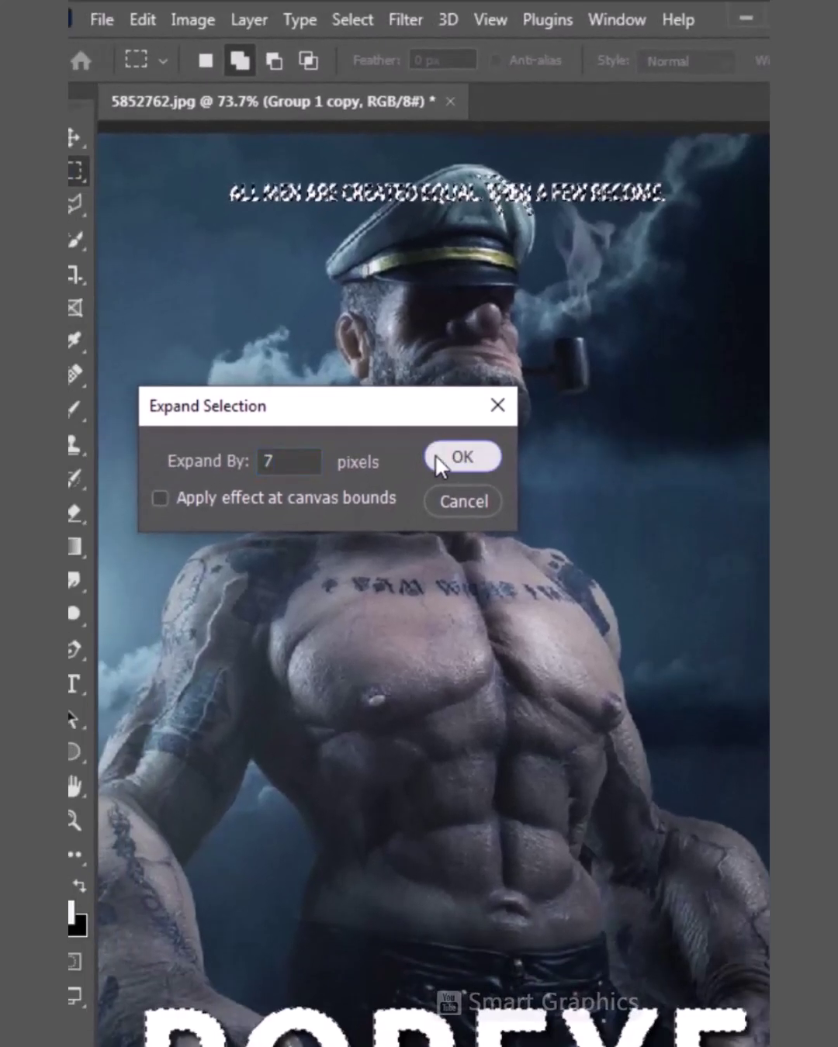
pyautogui.click(436, 455)
# Step: Fill the expanded selection with Content-Aware contents to erase the text
pyautogui.click(190, 24)
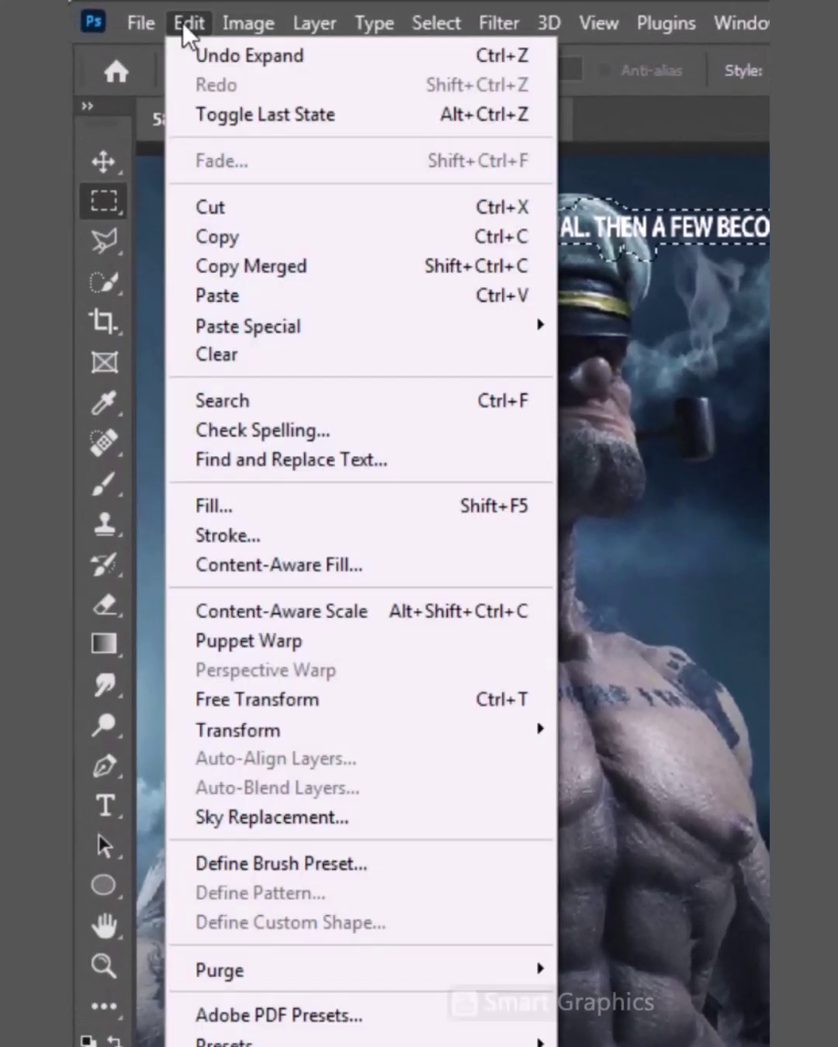
pyautogui.click(250, 501)
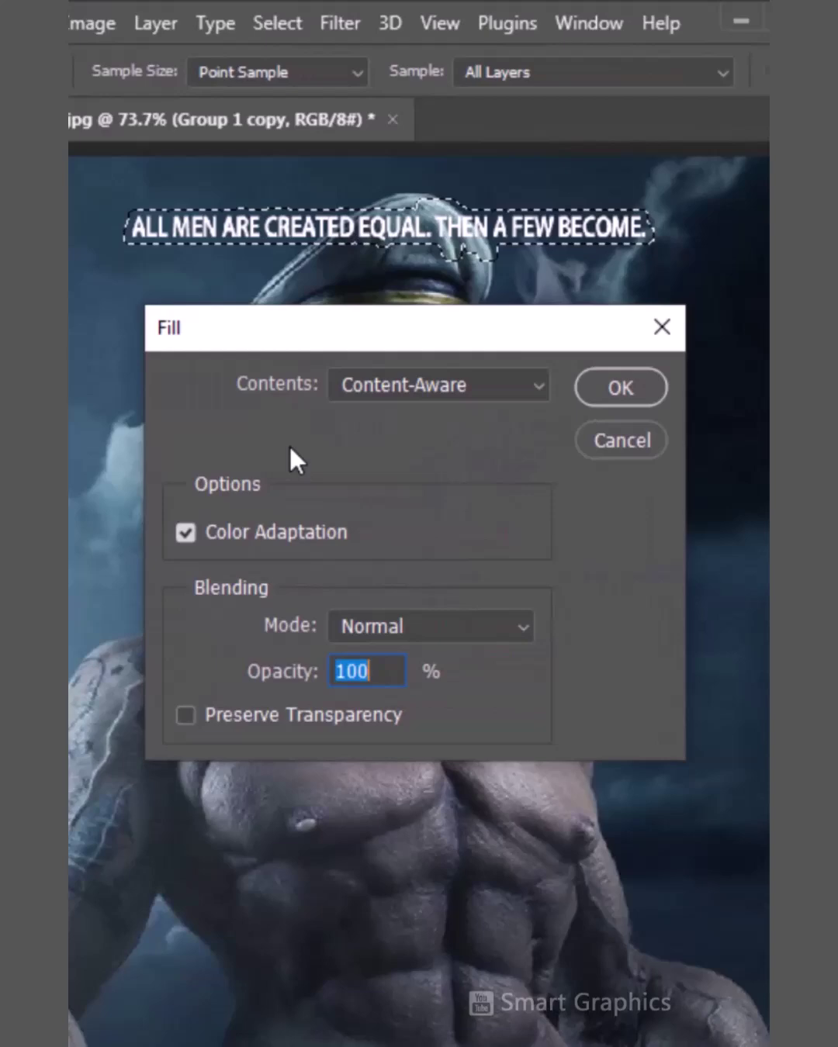
pyautogui.click(461, 386)
pyautogui.click(388, 515)
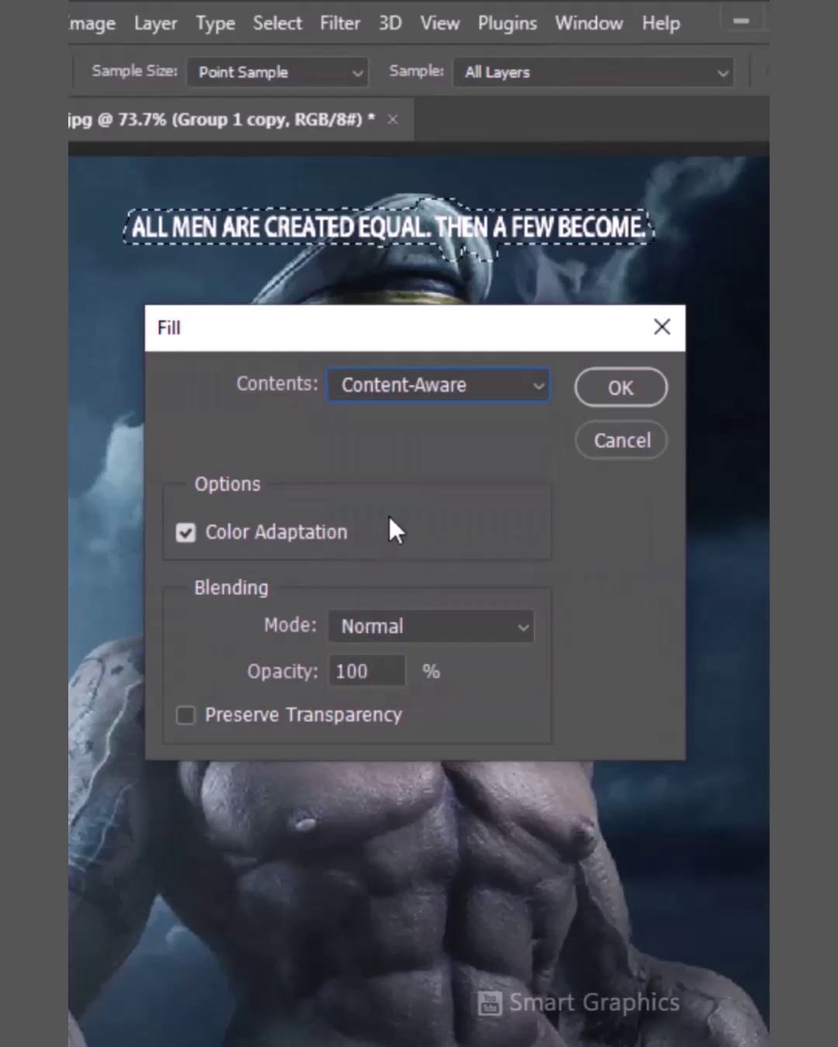
pyautogui.click(597, 397)
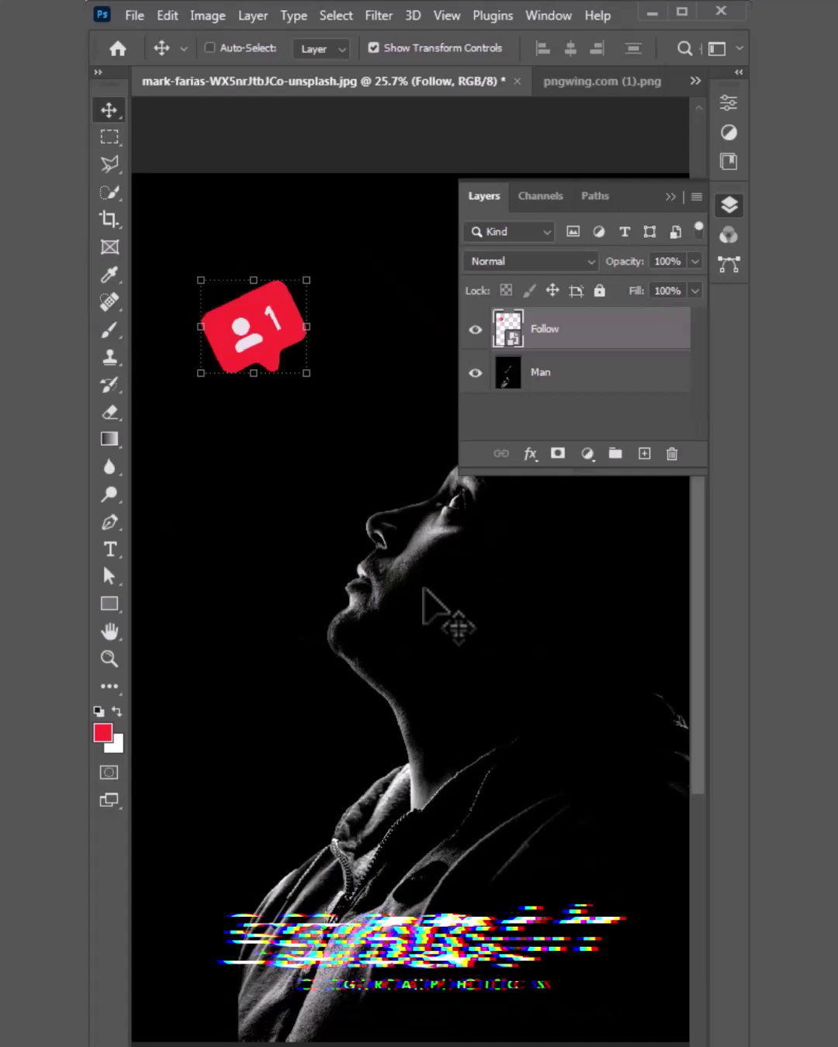
# Step: Give the Follow layer a red Screen inner glow and a 122 px outer glow
pyautogui.click(529, 455)
pyautogui.click(556, 562)
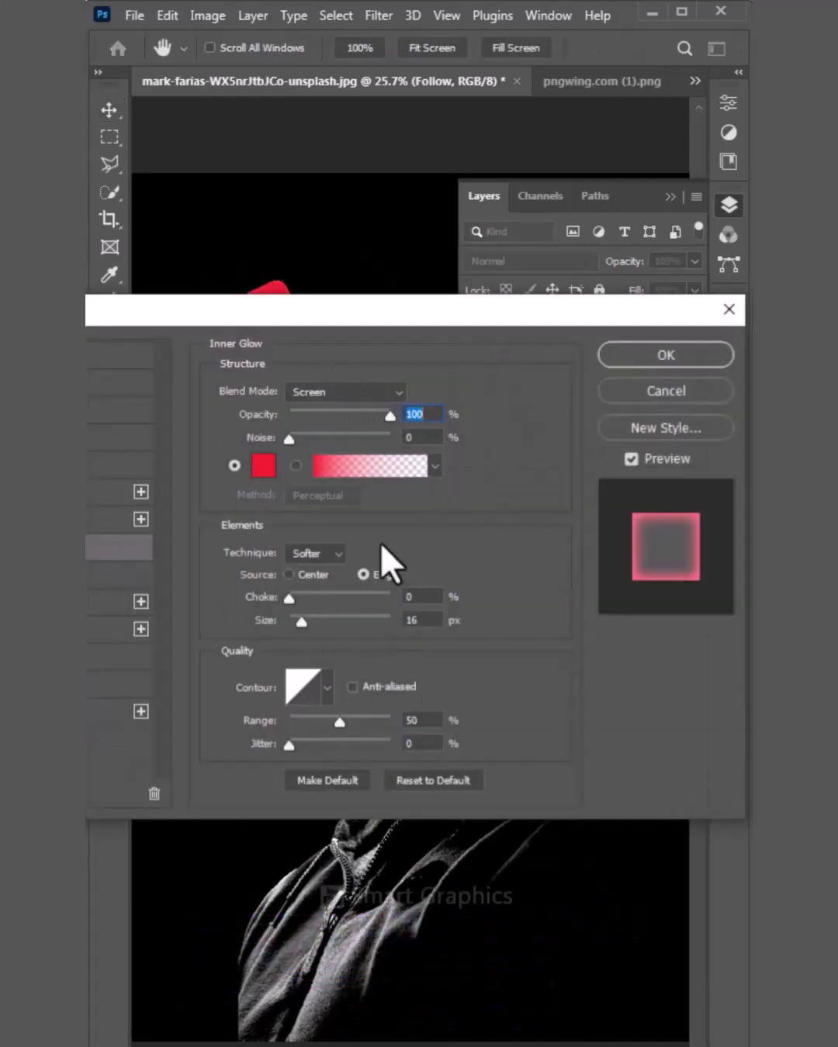
pyautogui.click(186, 691)
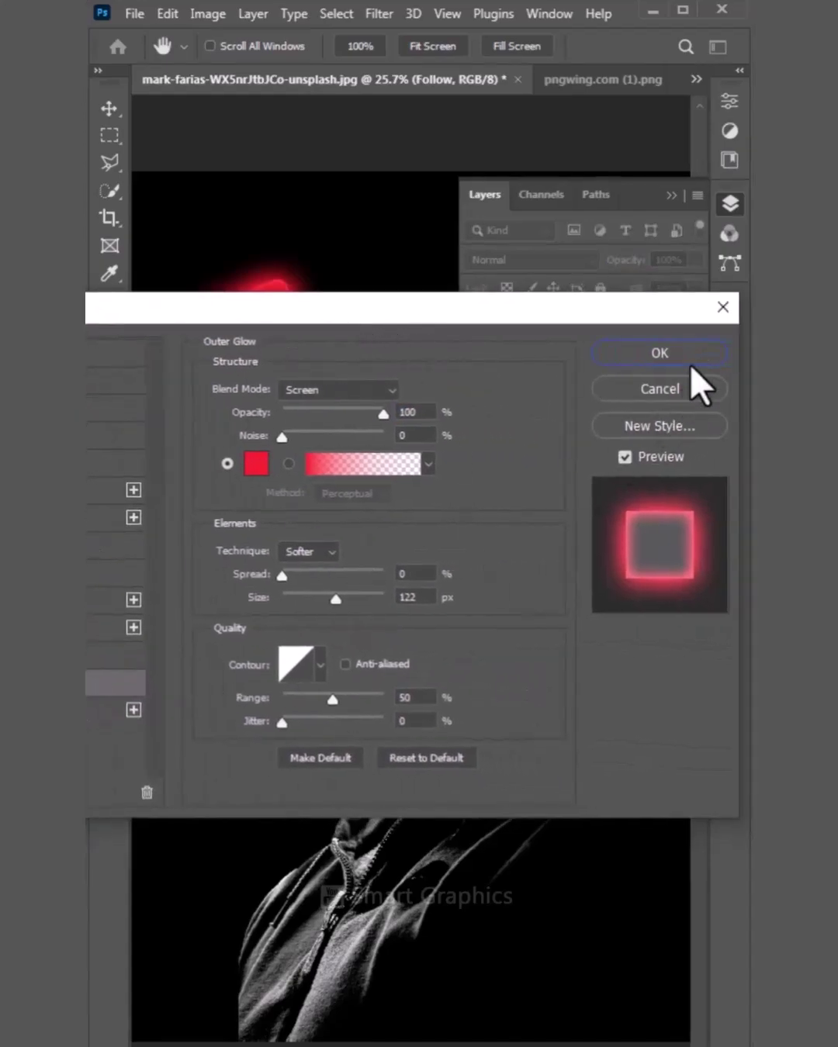
pyautogui.click(672, 352)
# Step: Add Layer 1 above Man, set to Color blend mode
pyautogui.click(621, 380)
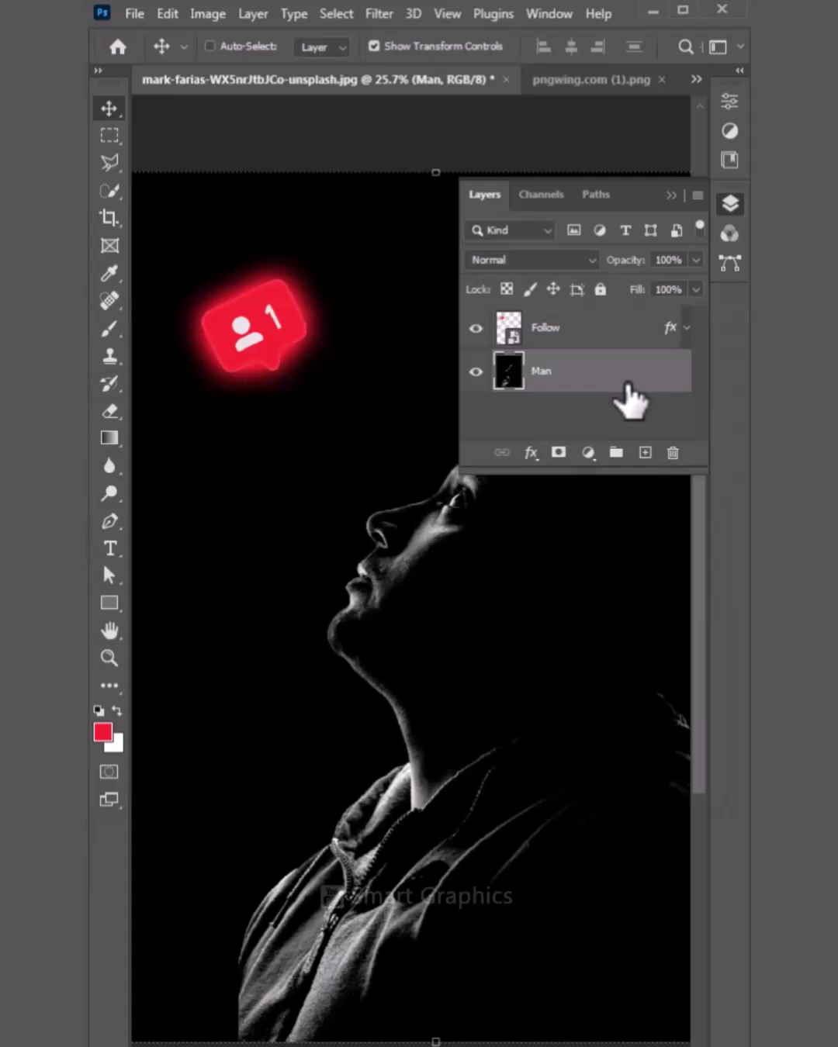
pyautogui.click(646, 454)
pyautogui.click(573, 260)
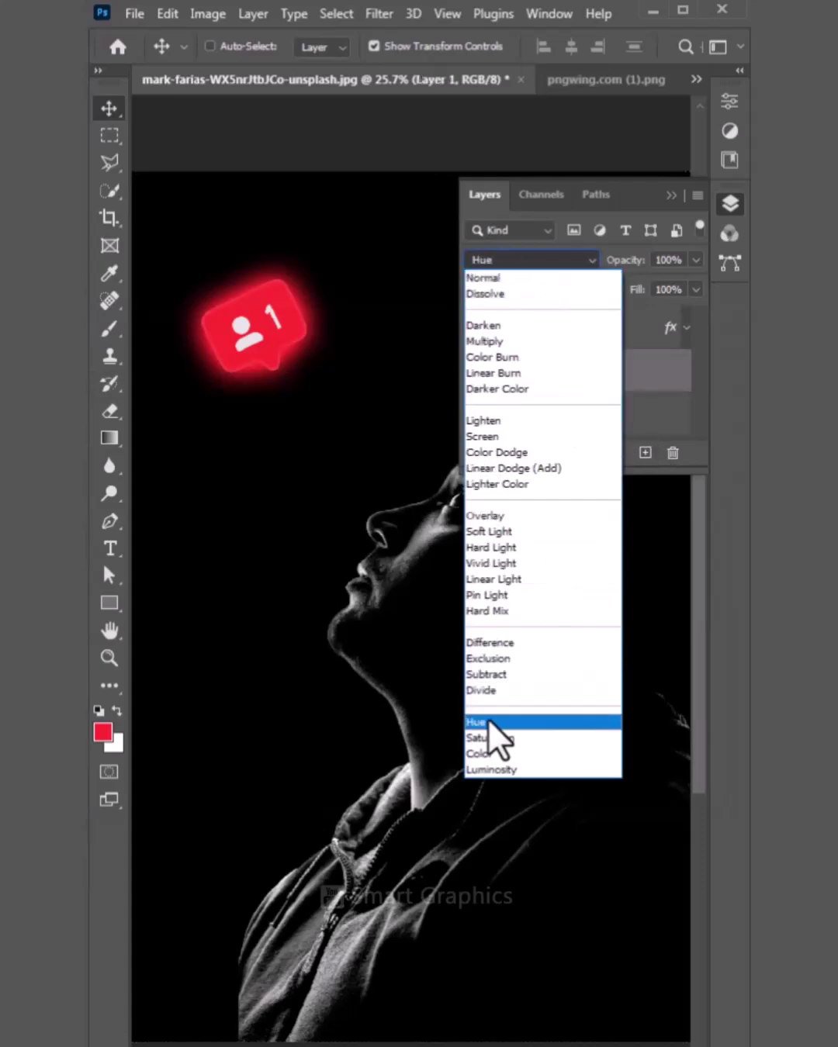
pyautogui.click(489, 754)
# Step: Select the man with Select > Subject on the Man layer
pyautogui.click(602, 417)
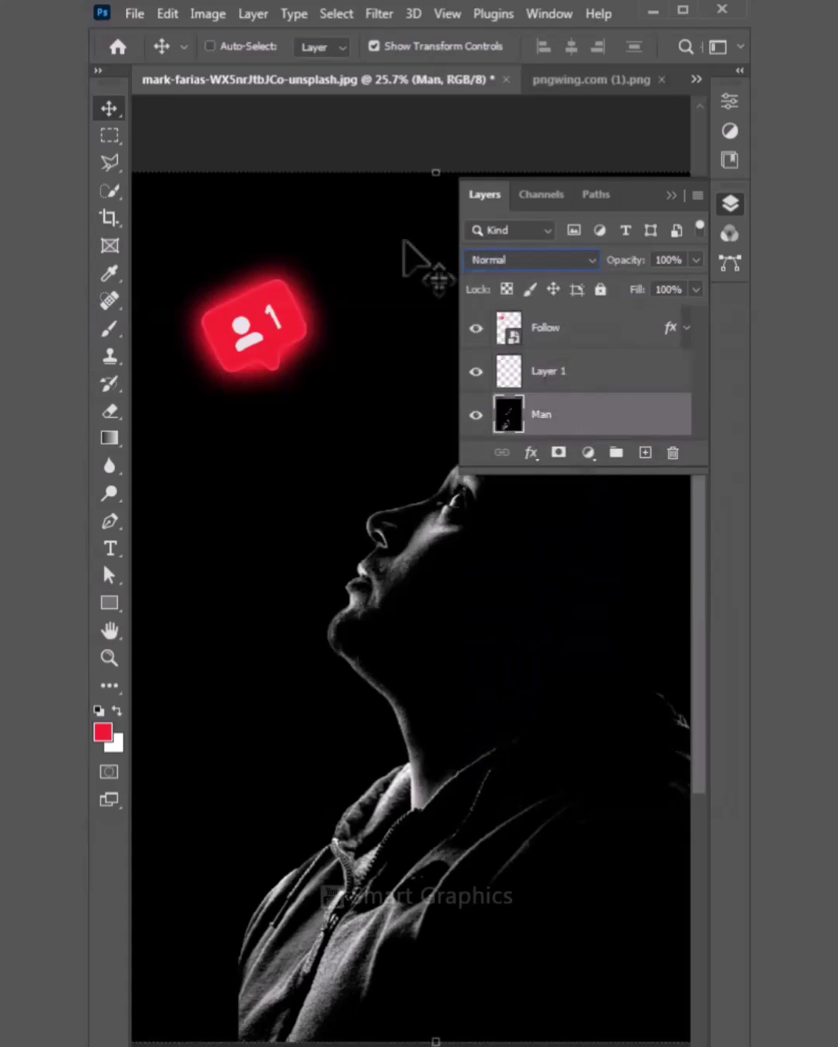
pyautogui.click(336, 14)
pyautogui.click(353, 258)
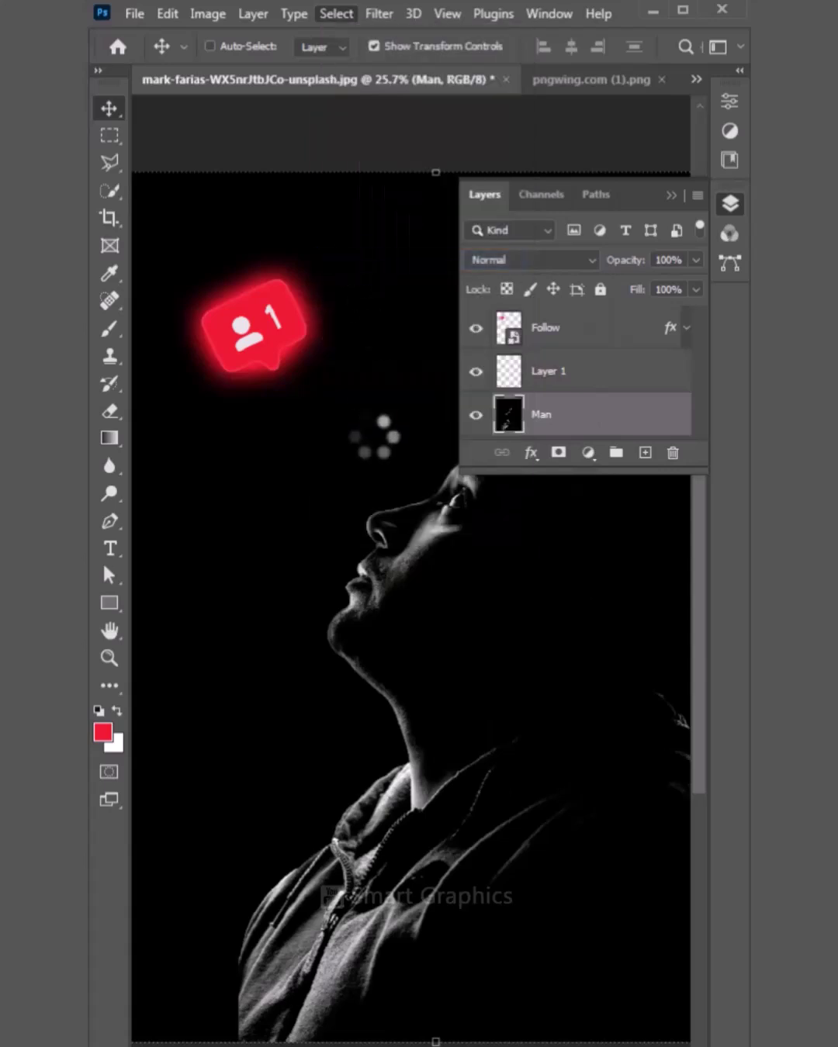
# Step: Paint red over the man's face on Layer 1 with a 20% flow brush
pyautogui.click(569, 372)
pyautogui.click(671, 195)
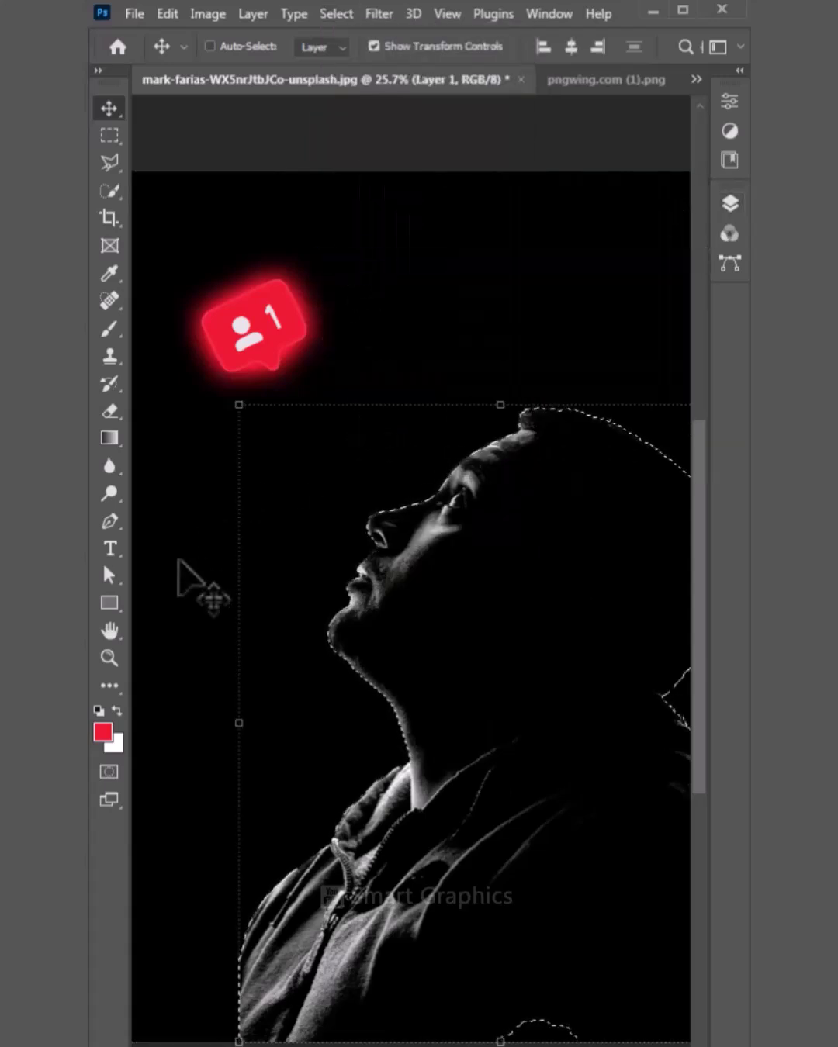
pyautogui.click(111, 328)
pyautogui.click(679, 47)
pyautogui.write('20')
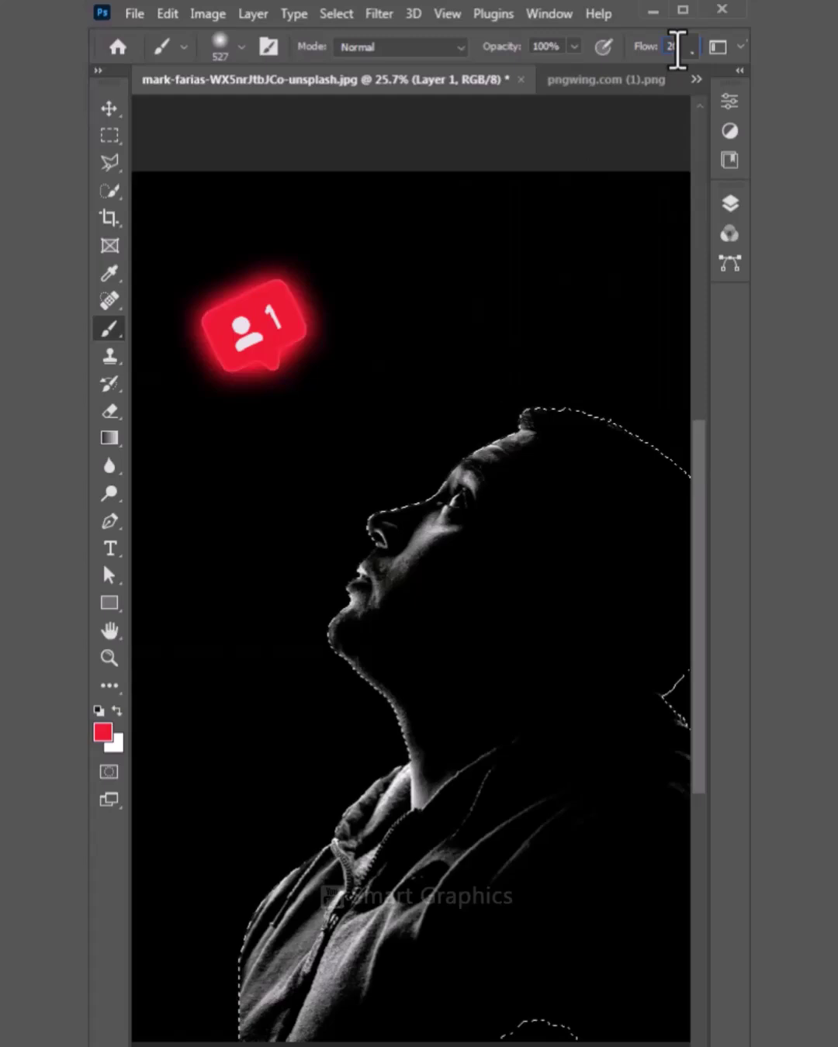
pyautogui.moveTo(486, 374)
pyautogui.mouseDown()
pyautogui.moveTo(288, 707)
pyautogui.moveTo(311, 620)
pyautogui.moveTo(408, 456)
pyautogui.moveTo(250, 627)
pyautogui.moveTo(344, 522)
pyautogui.mouseUp()
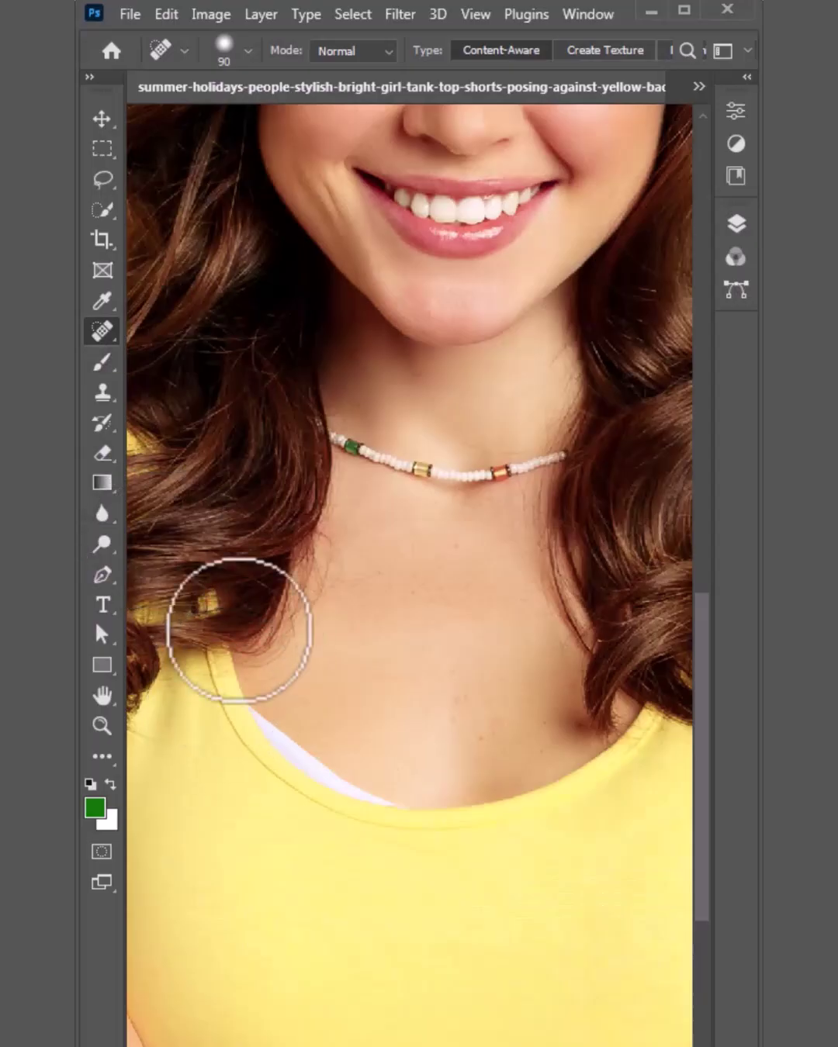
# Step: Outline the skin above the neckline with a Pen path and make it a selection
pyautogui.moveTo(239, 627); pyautogui.dragTo(243, 757)
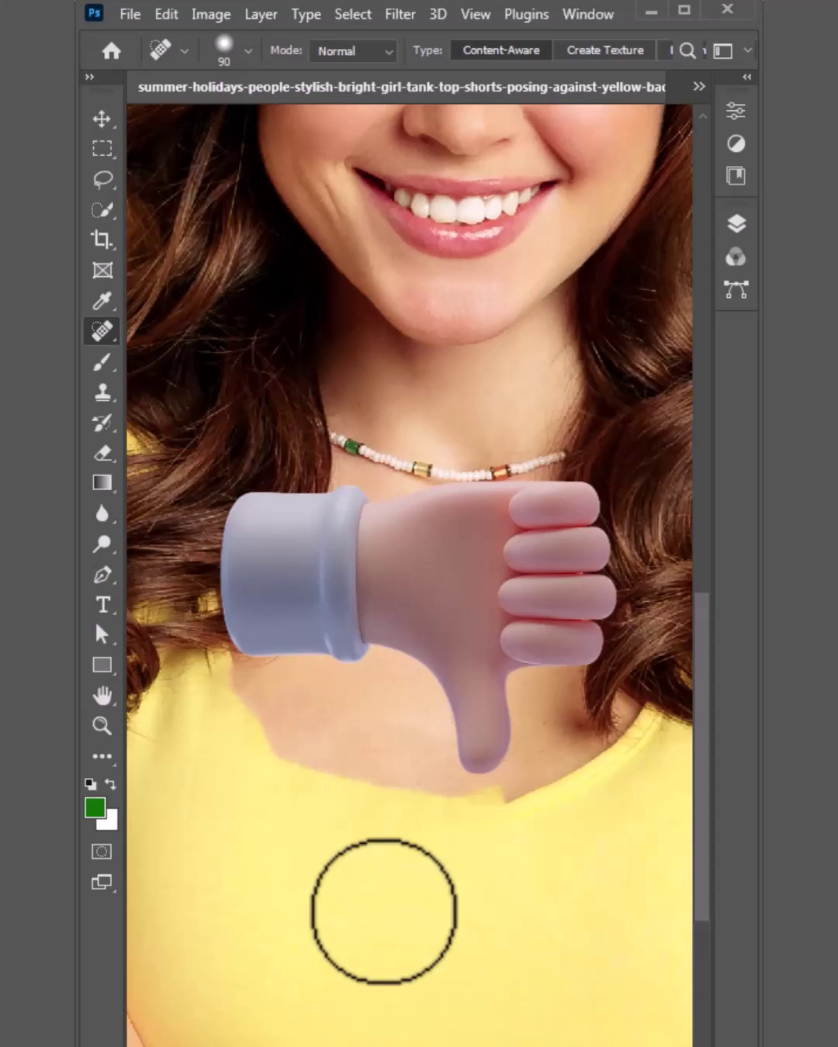
pyautogui.hotkey('ctrl', 'z')
pyautogui.press('p')
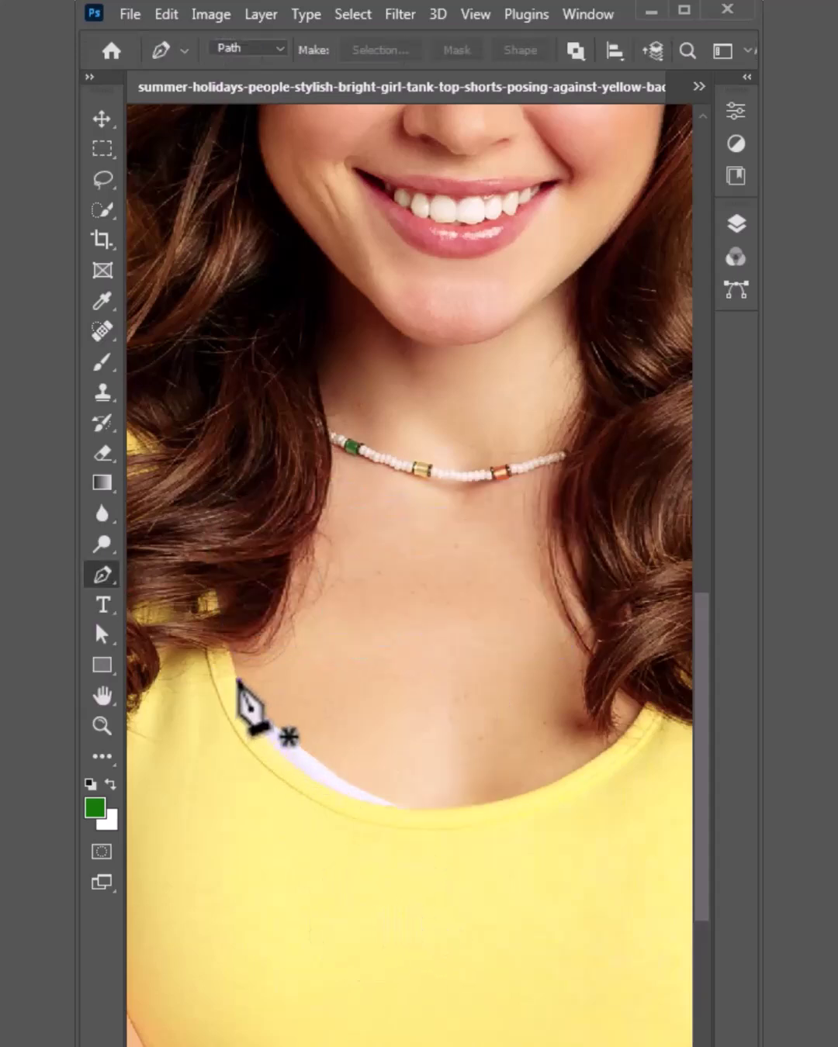
pyautogui.click(238, 680)
pyautogui.moveTo(442, 809); pyautogui.dragTo(626, 802)
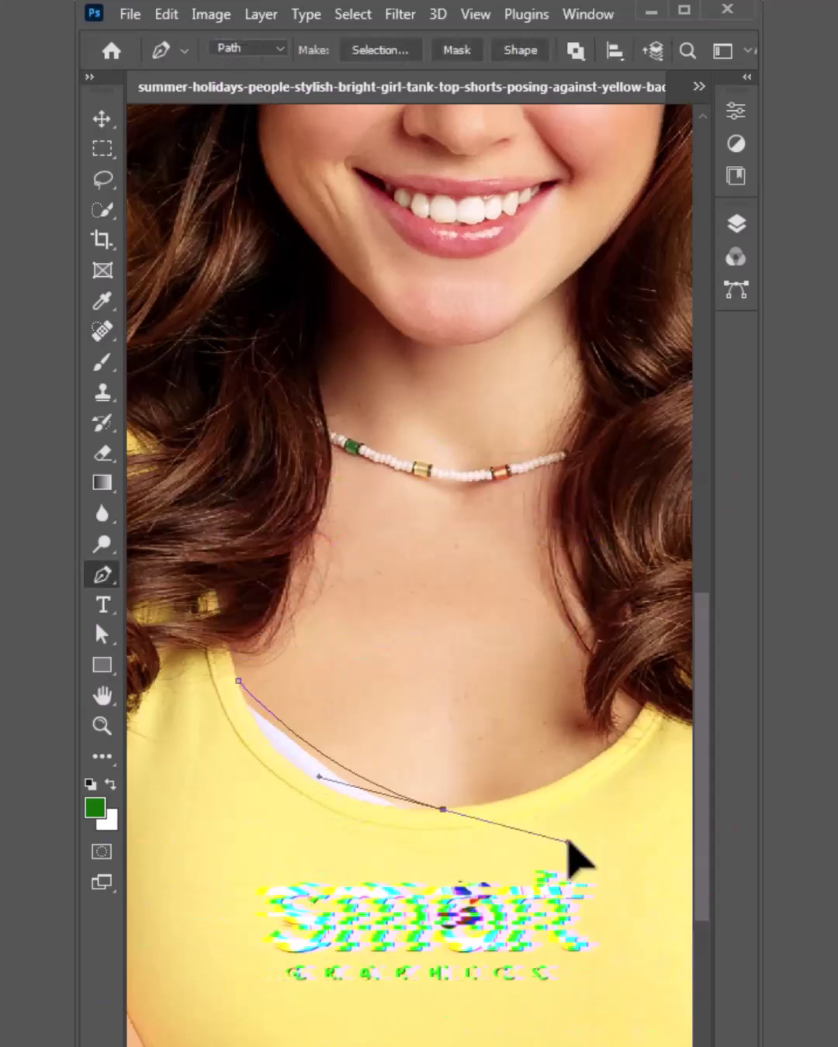
pyautogui.click(317, 676)
pyautogui.rightClick(296, 704)
pyautogui.click(360, 802)
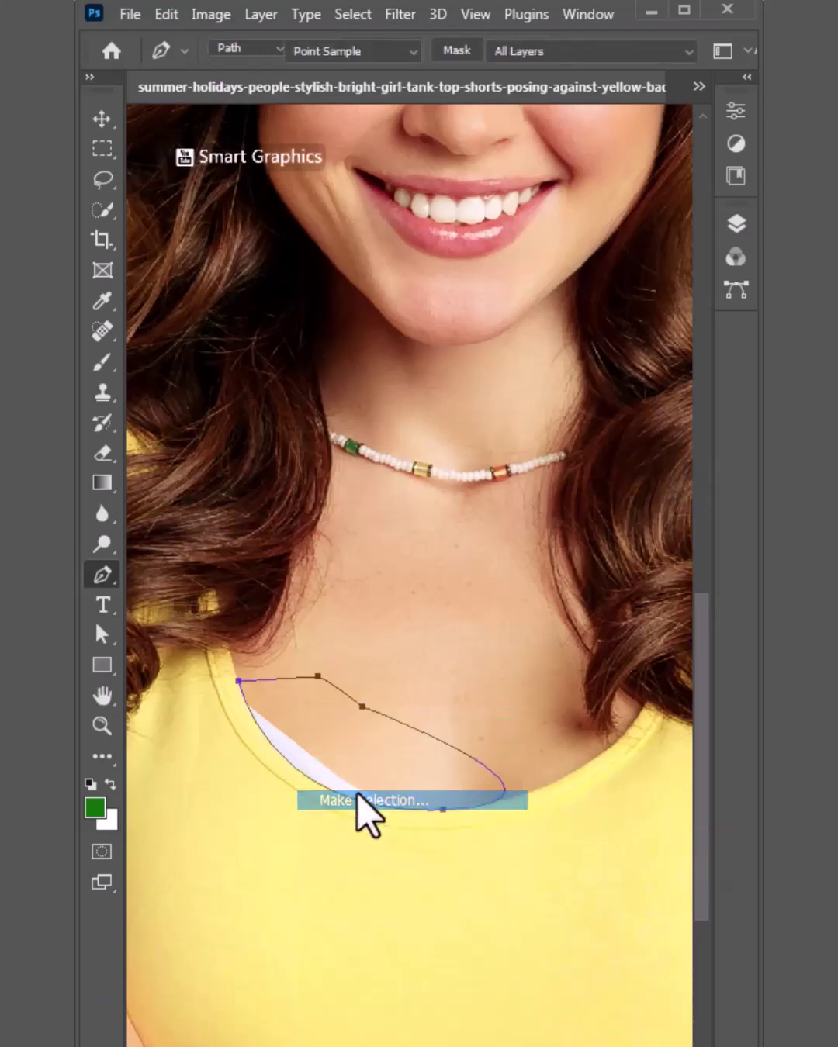
pyautogui.click(550, 352)
# Step: Copy the selected skin to a new layer twice and clip the copy to the layer below
pyautogui.click(736, 223)
pyautogui.hotkey('ctrl', 'j')
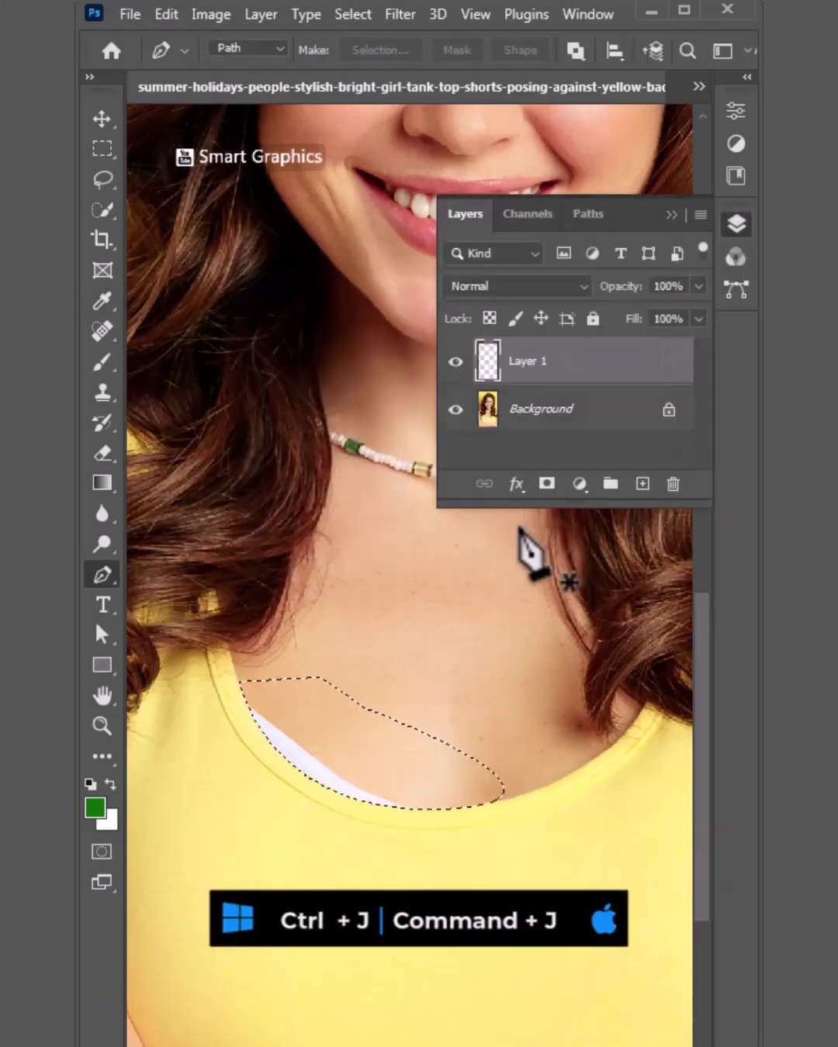
pyautogui.hotkey('ctrl', 'j')
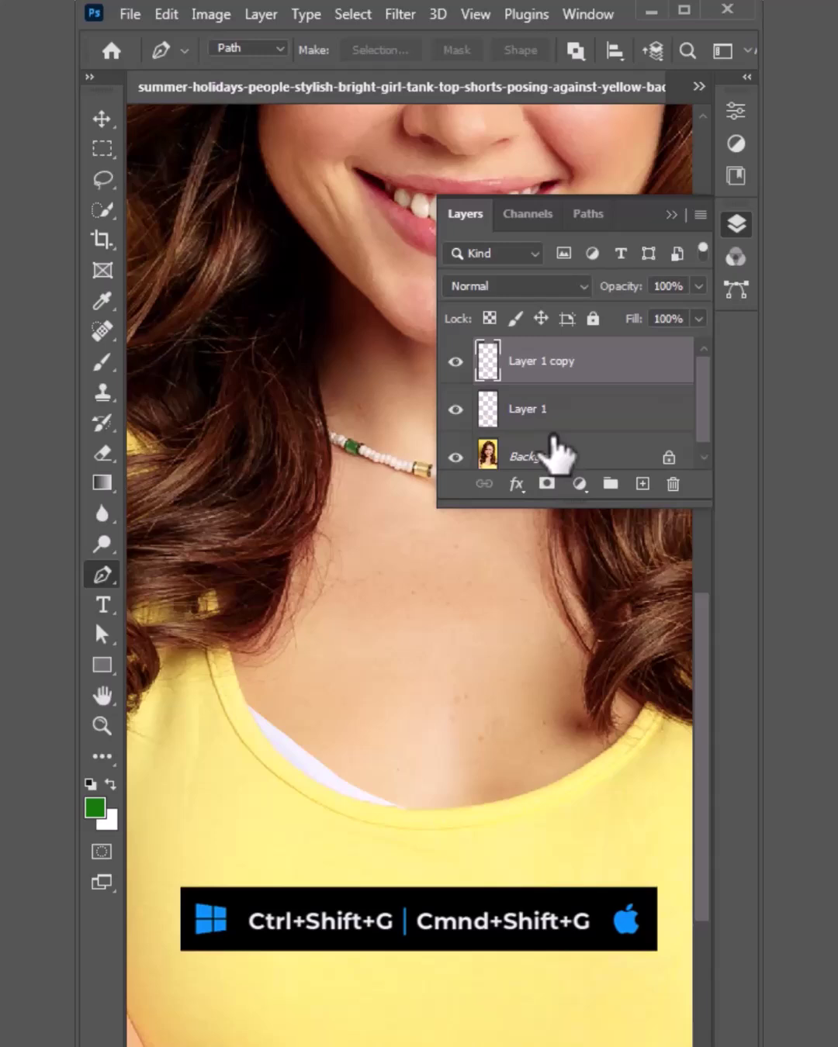
pyautogui.hotkey('ctrl', 'shift', 'g')
# Step: Warp the clipped skin patch over the white undershirt, then compare before and after
pyautogui.hotkey('ctrl', 't')
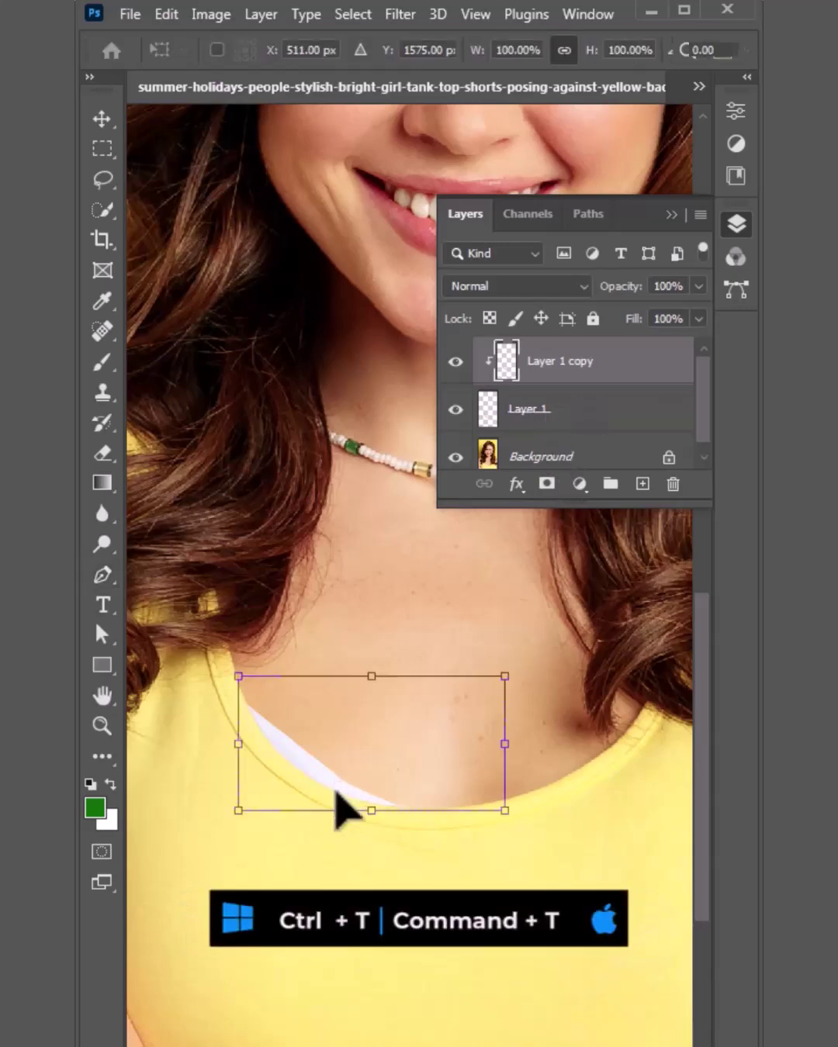
pyautogui.rightClick(348, 773)
pyautogui.click(376, 913)
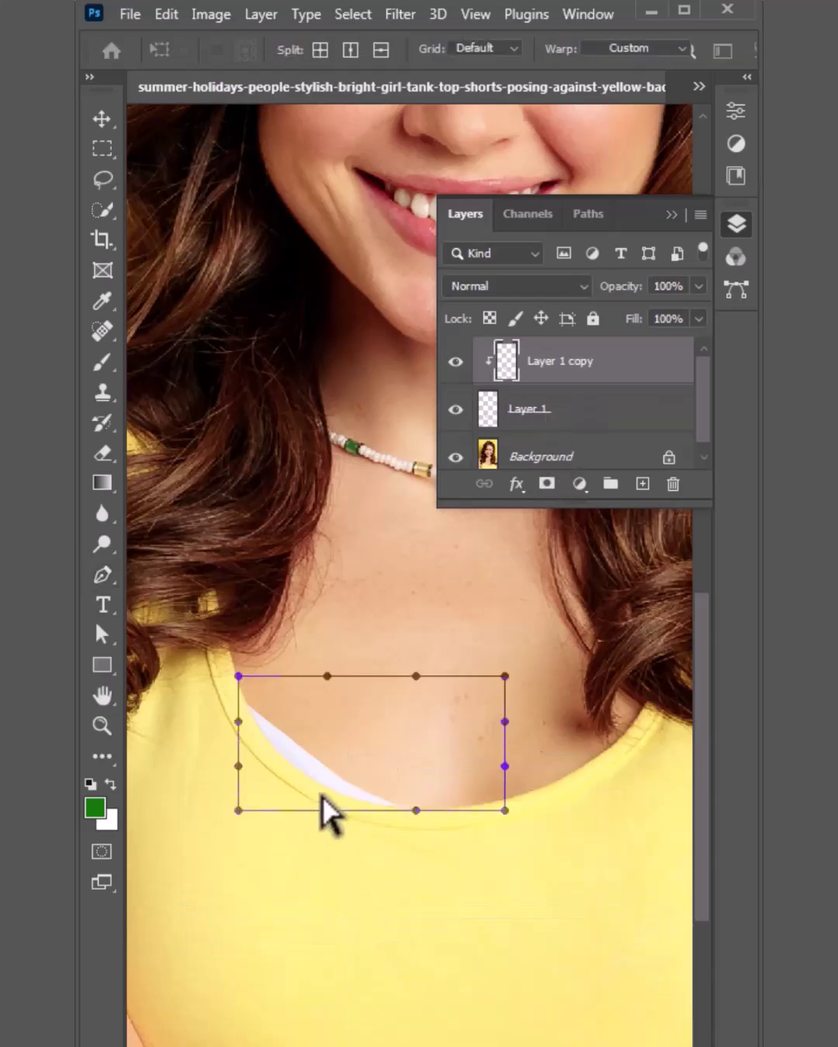
pyautogui.click(318, 803)
pyautogui.moveTo(292, 795); pyautogui.dragTo(260, 777)
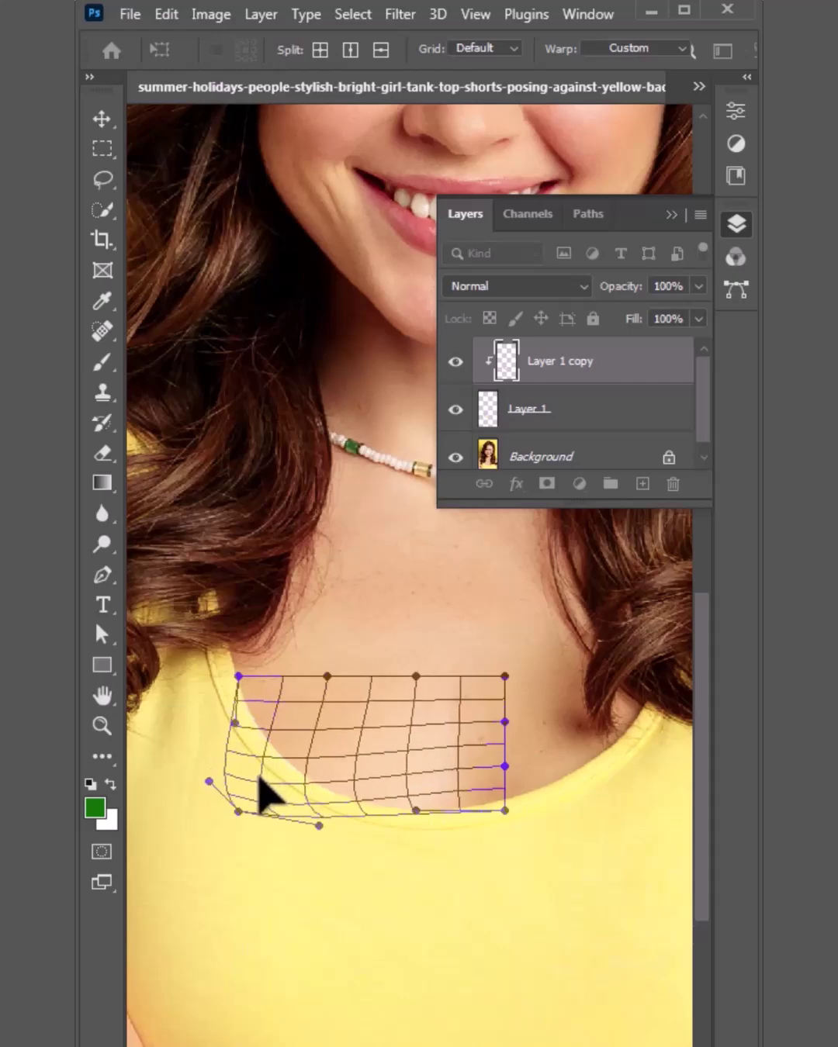
pyautogui.press('Return')
pyautogui.press('p')
pyautogui.keyDown('alt'); pyautogui.click(455, 456); pyautogui.keyUp('alt')
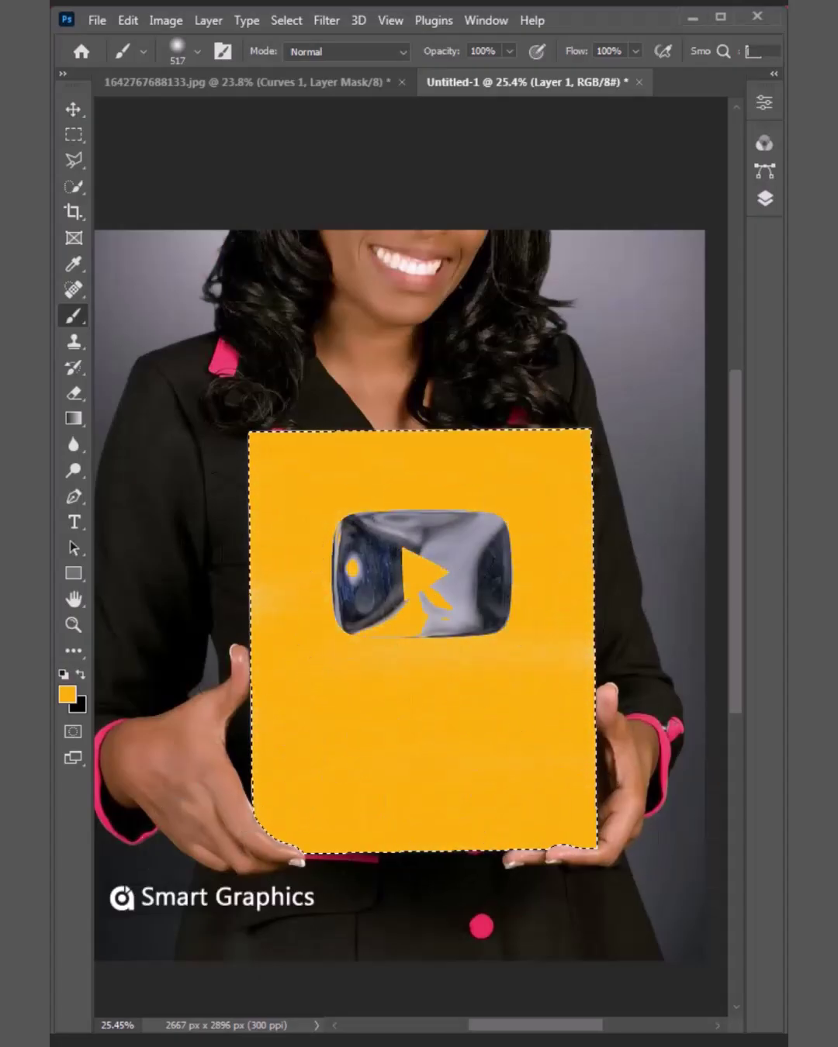
# Step: Quick-select the plaque and add a Curves adjustment layer
pyautogui.moveTo(415, 650); pyautogui.dragTo(410, 714)
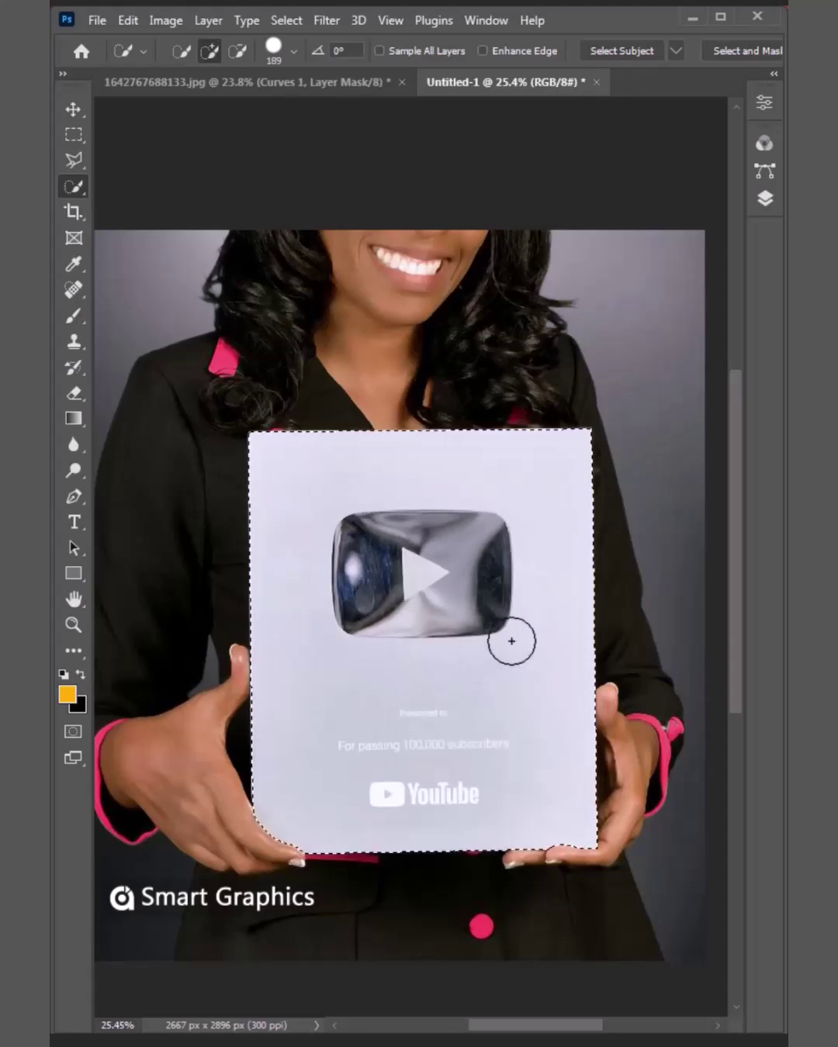
pyautogui.click(764, 198)
pyautogui.click(632, 366)
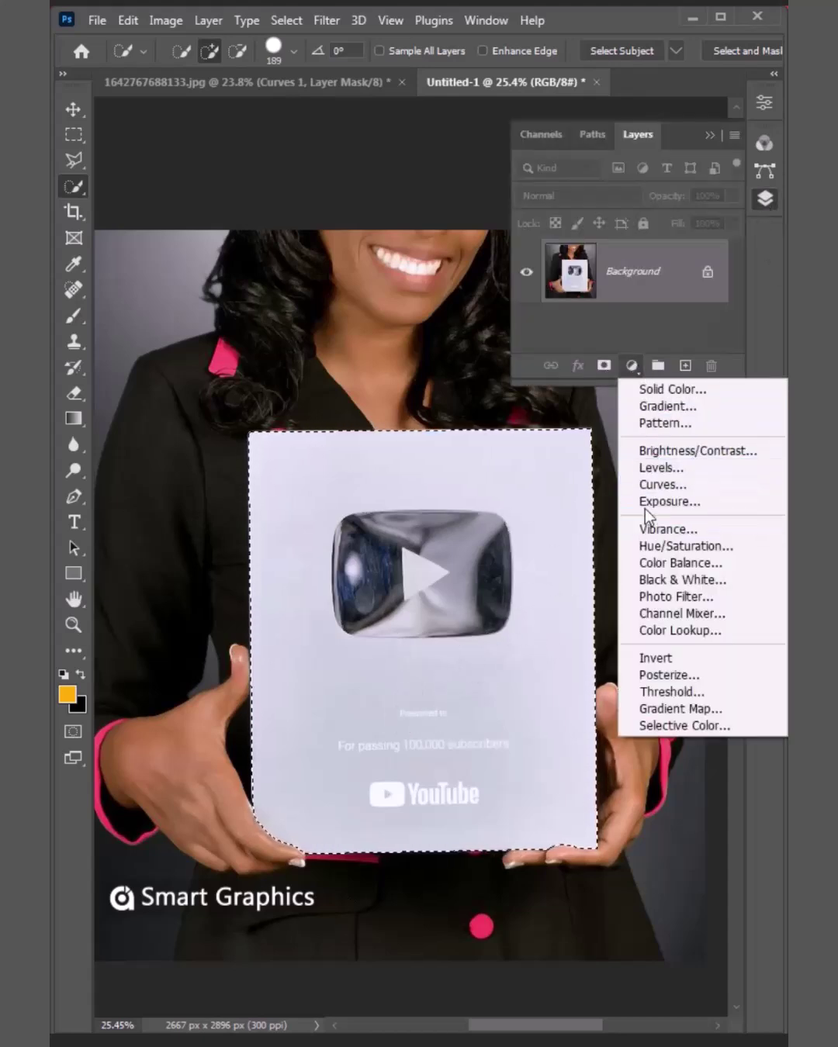
pyautogui.click(646, 483)
# Step: Raise the Red and Green curves and lower the Blue curve
pyautogui.click(589, 187)
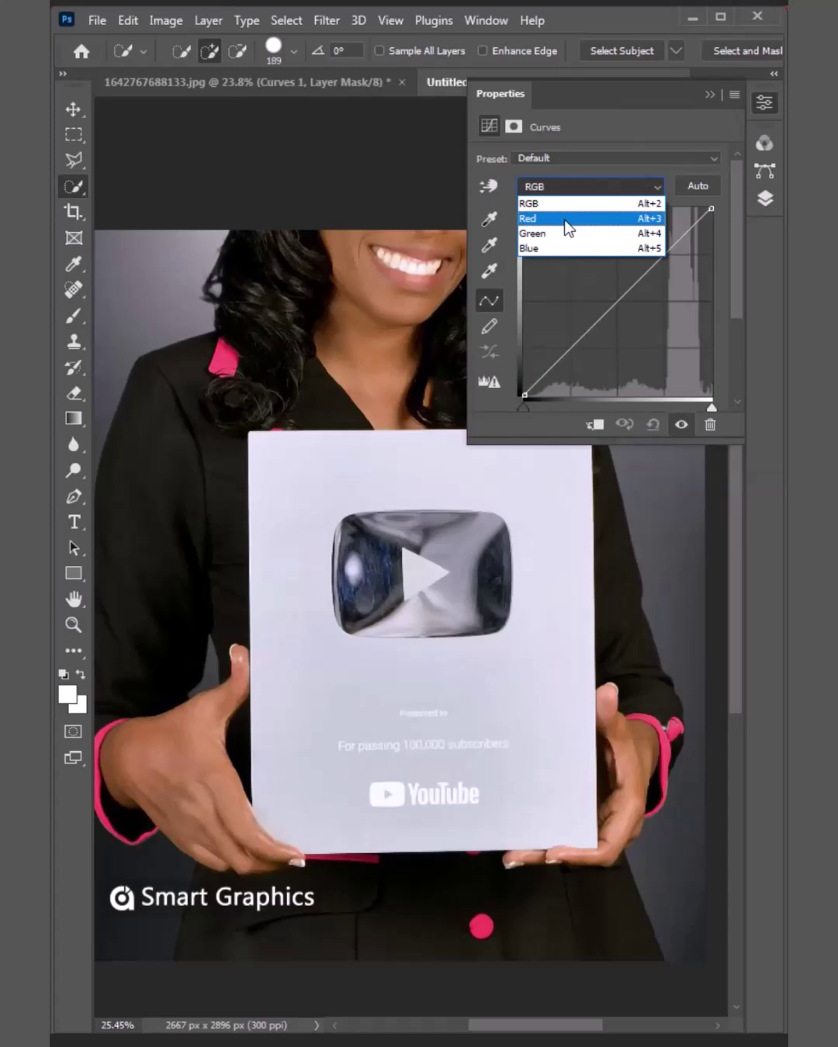
pyautogui.click(564, 220)
pyautogui.moveTo(590, 329)
pyautogui.mouseDown()
pyautogui.moveTo(590, 276)
pyautogui.moveTo(602, 297)
pyautogui.mouseUp()
pyautogui.hotkey('alt', '4')
pyautogui.click(590, 187)
pyautogui.click(564, 247)
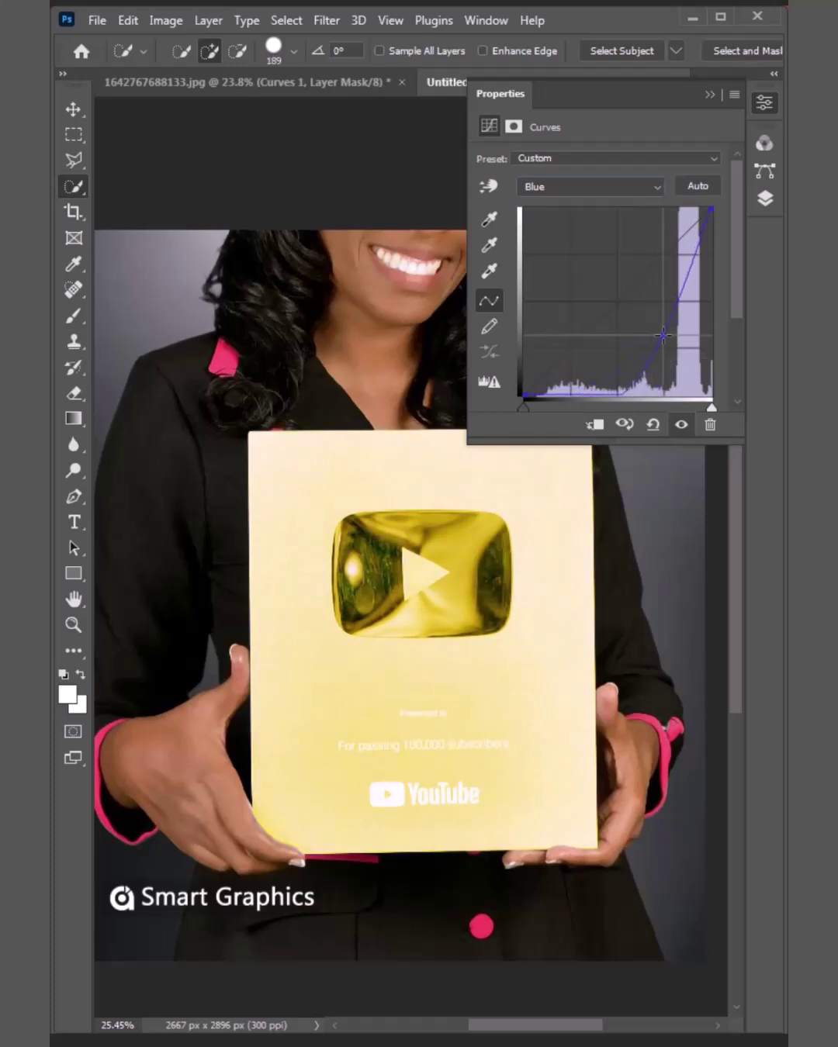
# Step: Pull the RGB curve down to deepen the gold, then compare before and after
pyautogui.click(588, 186)
pyautogui.click(538, 201)
pyautogui.moveTo(633, 285); pyautogui.dragTo(635, 318)
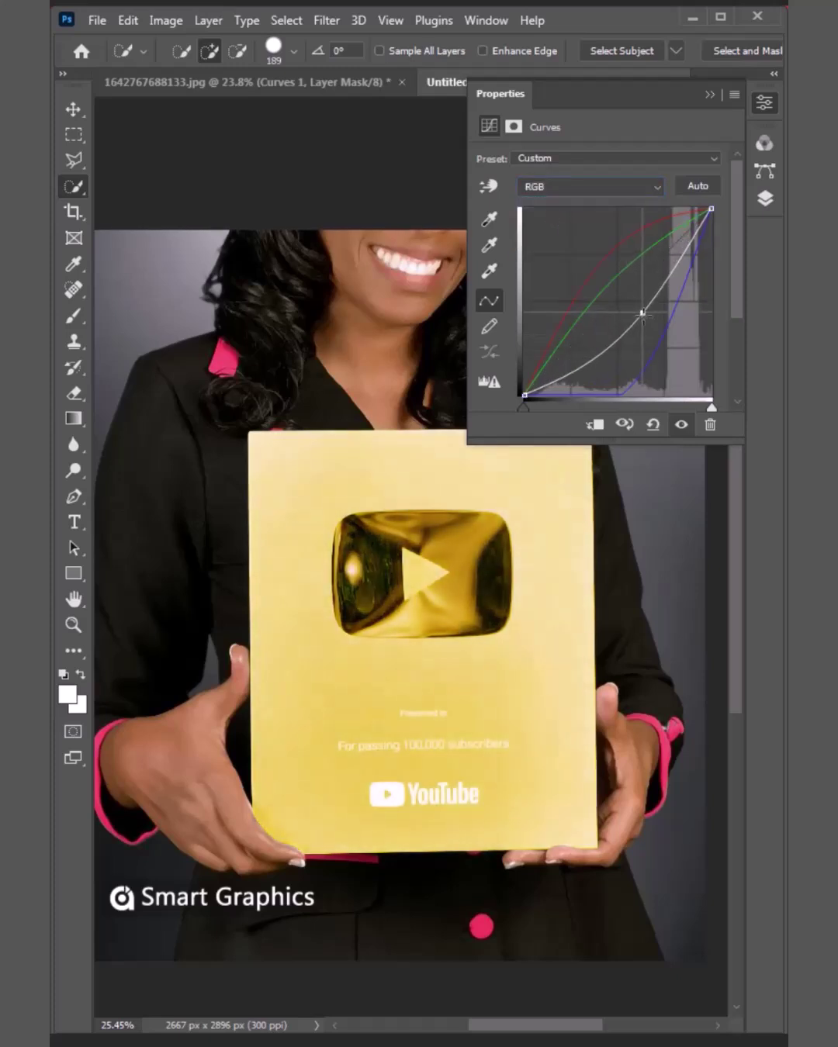
pyautogui.click(765, 198)
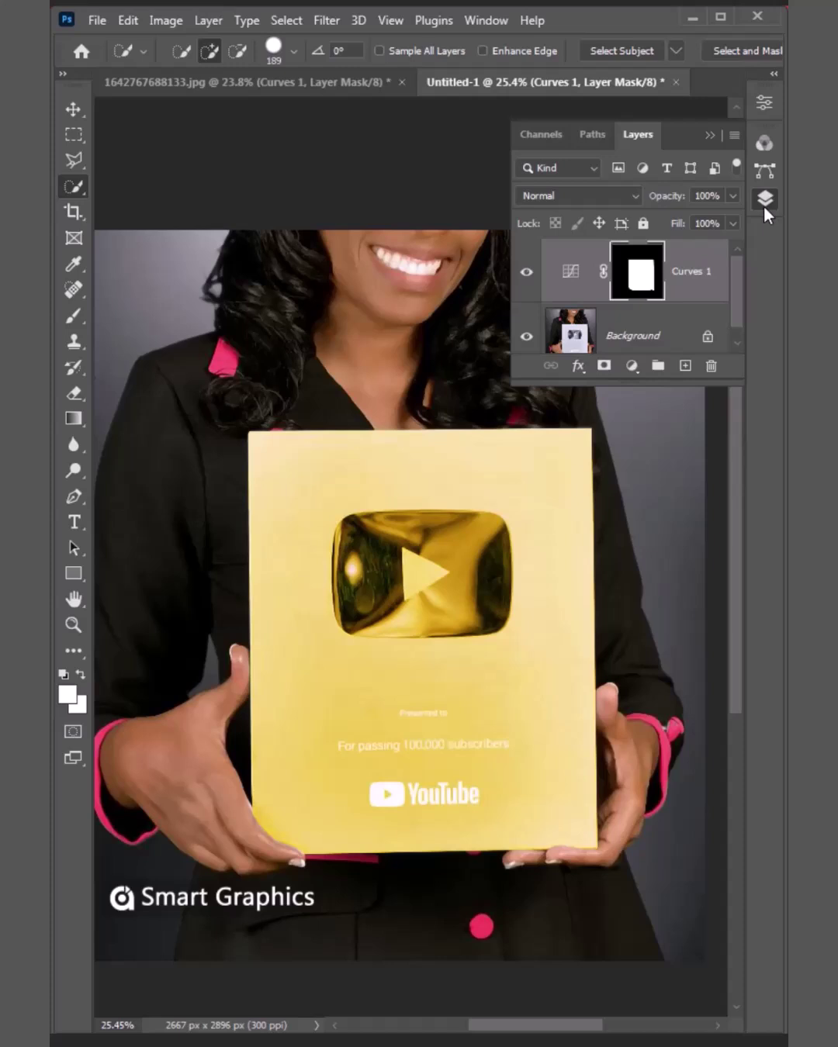
pyautogui.click(526, 271)
pyautogui.click(526, 271)
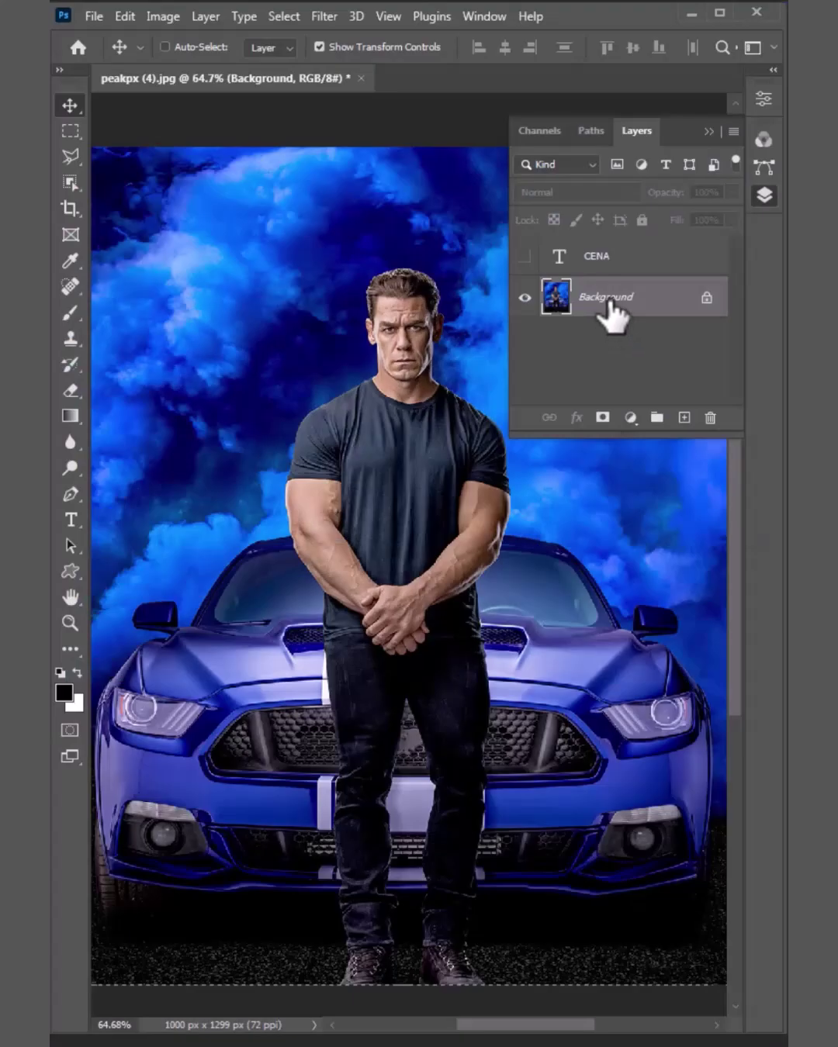
# Step: Duplicate the Background and mask the copy to the man via Select Subject
pyautogui.hotkey('ctrl', 'j')
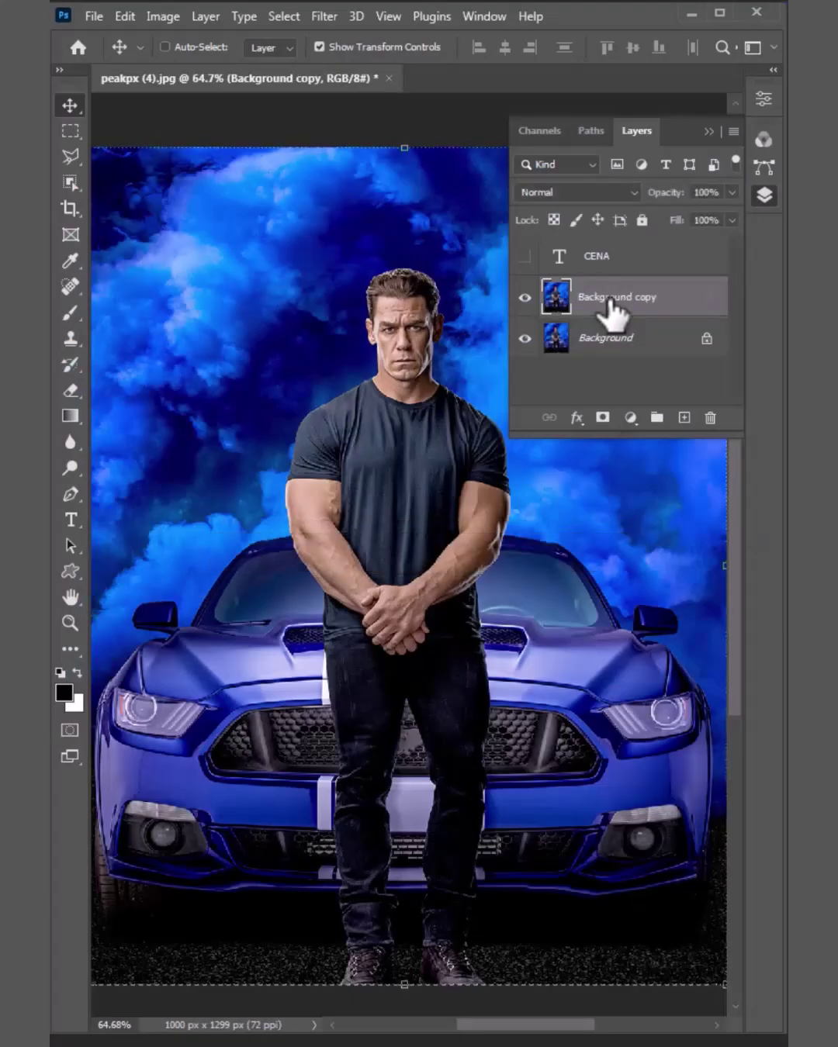
pyautogui.click(287, 20)
pyautogui.click(313, 248)
pyautogui.click(603, 417)
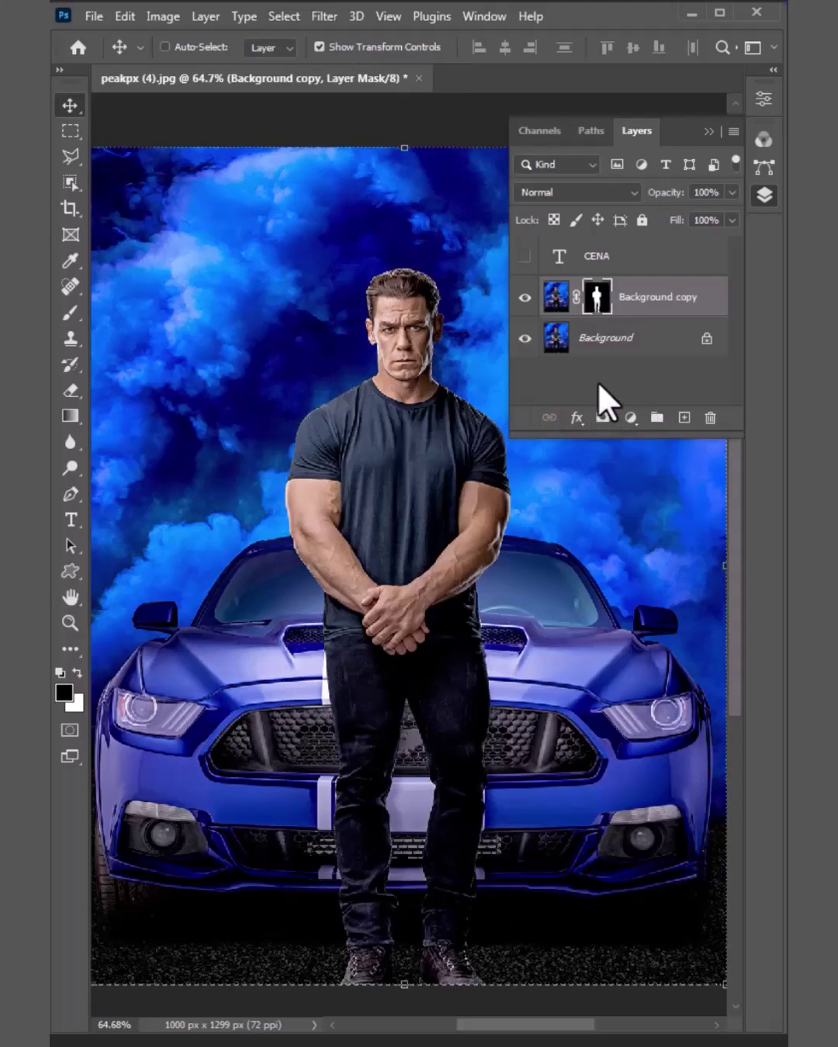
# Step: Show CENA, Alt-drag a copy below the man's layer, and set the top CENA Fill to 0%
pyautogui.click(524, 256)
pyautogui.click(638, 278)
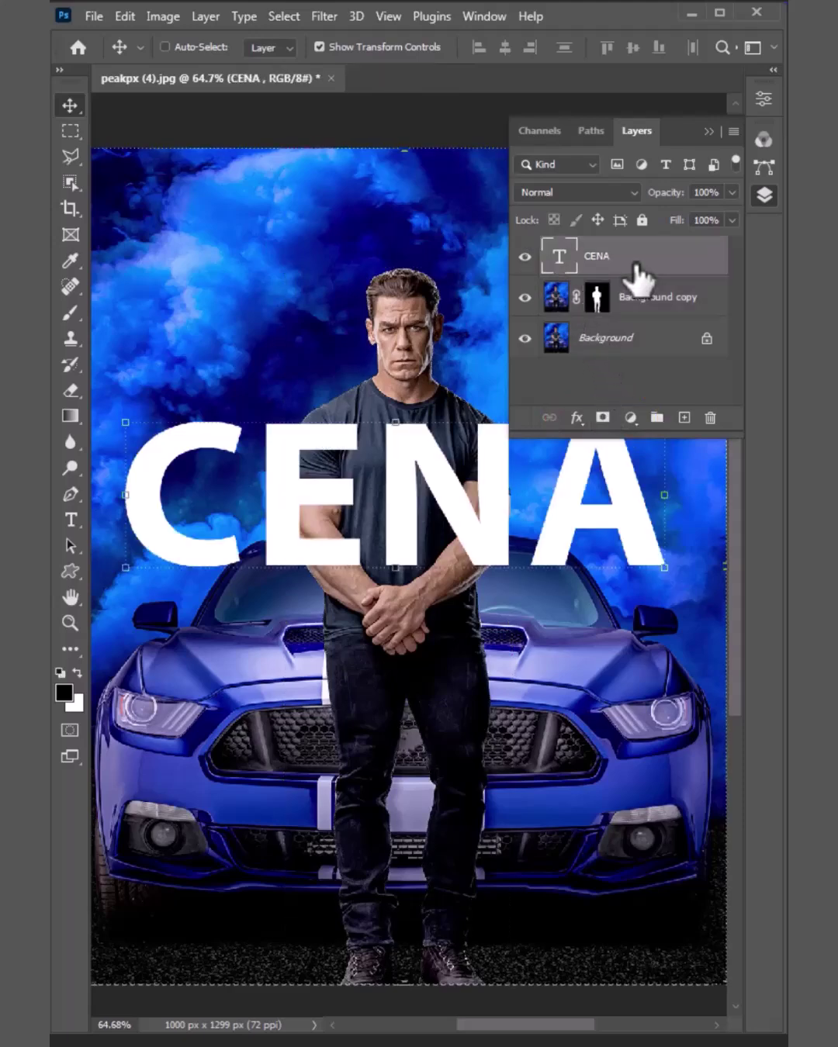
pyautogui.keyDown('alt'); pyautogui.moveTo(640, 282); pyautogui.dragTo(648, 332); pyautogui.keyUp('alt')
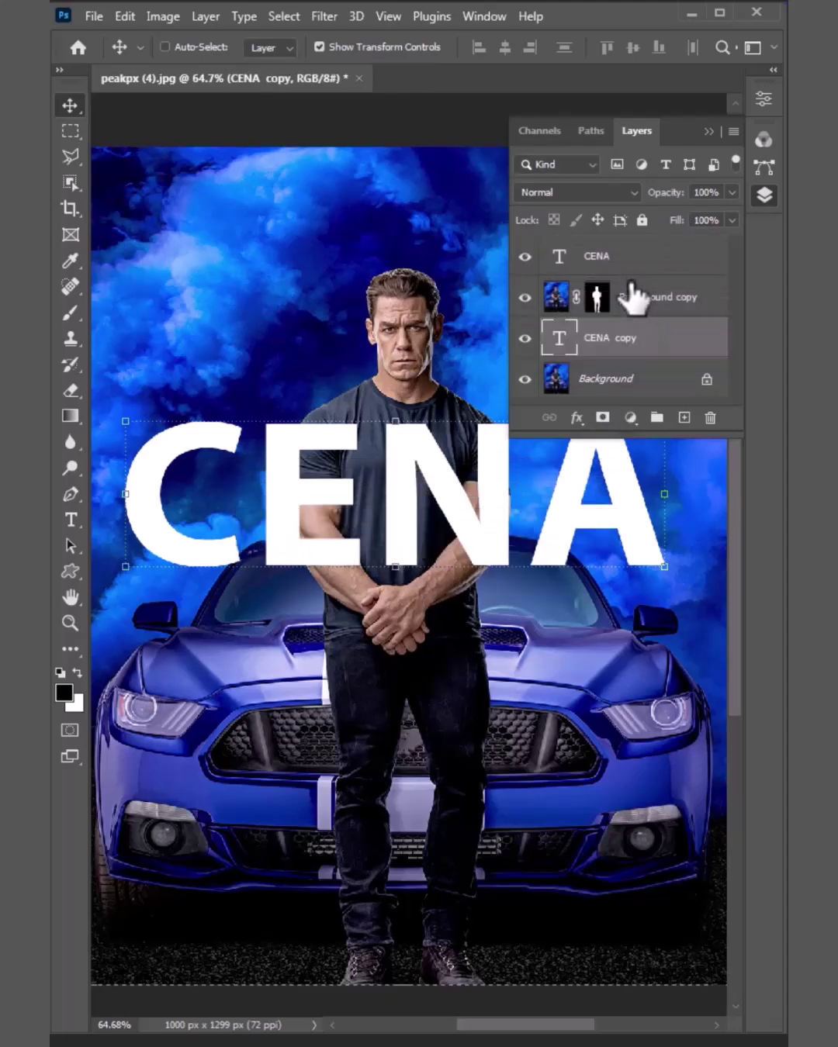
pyautogui.click(633, 263)
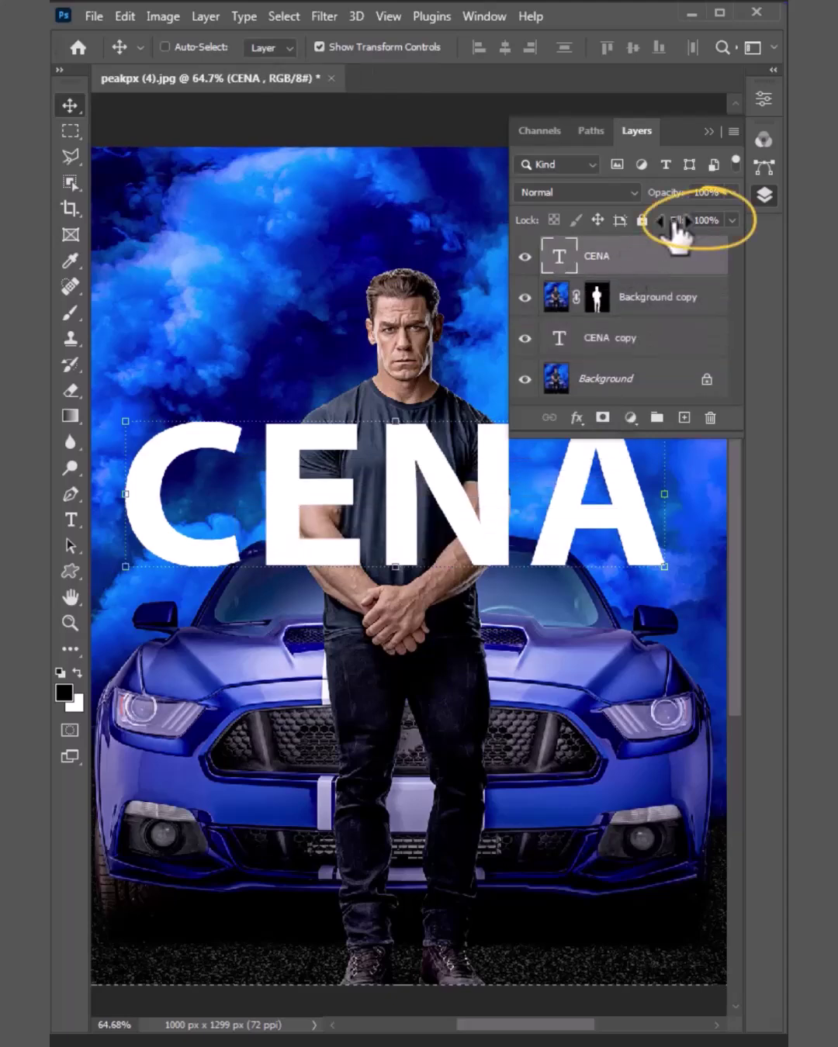
pyautogui.press('Return')
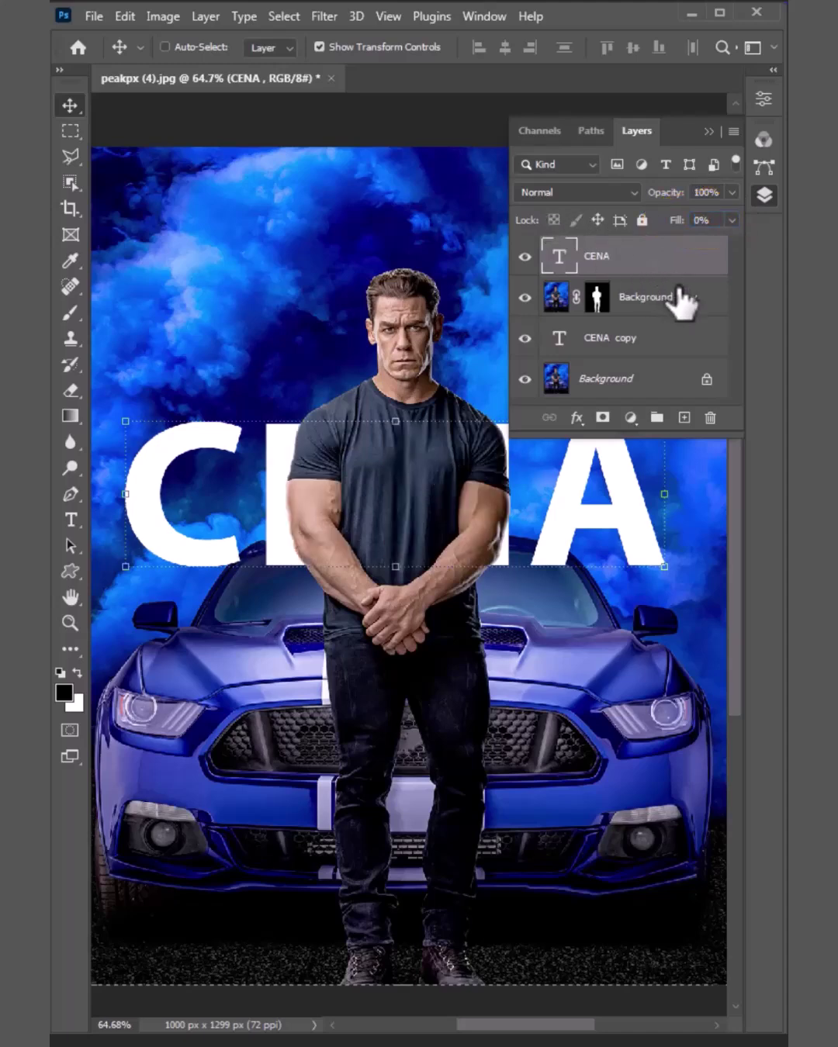
# Step: Set the top CENA text's inside white stroke to 3 px
pyautogui.click(575, 419)
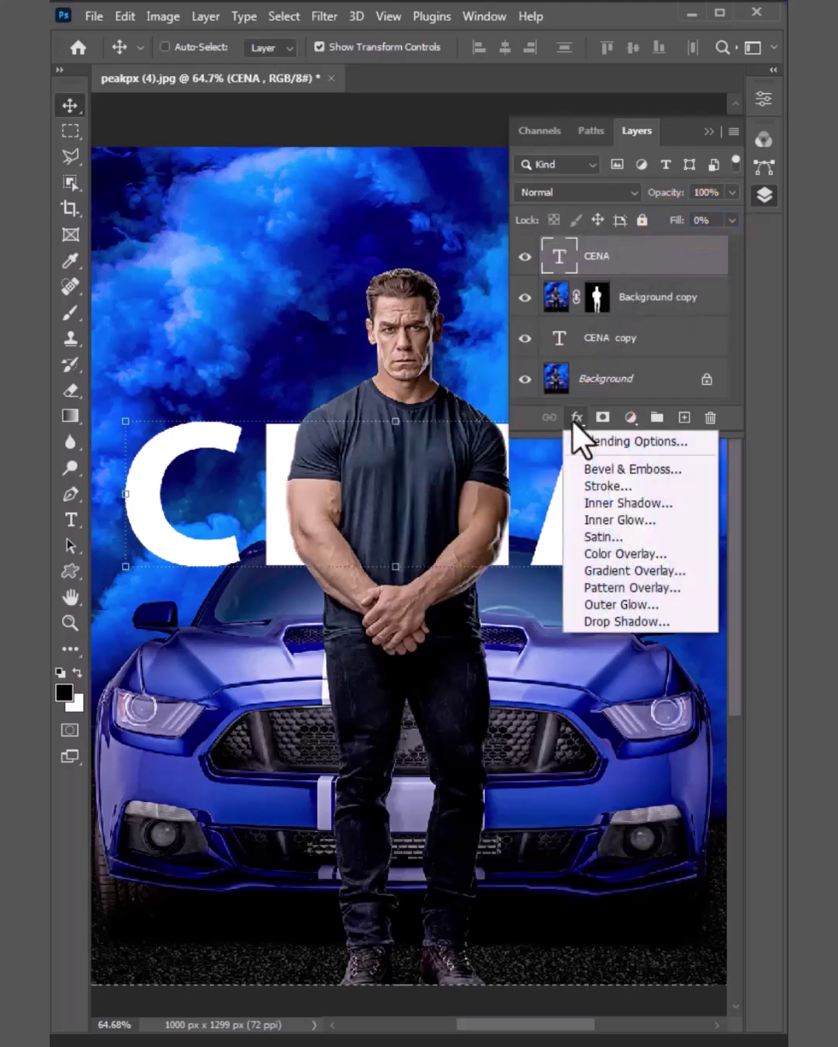
pyautogui.click(589, 485)
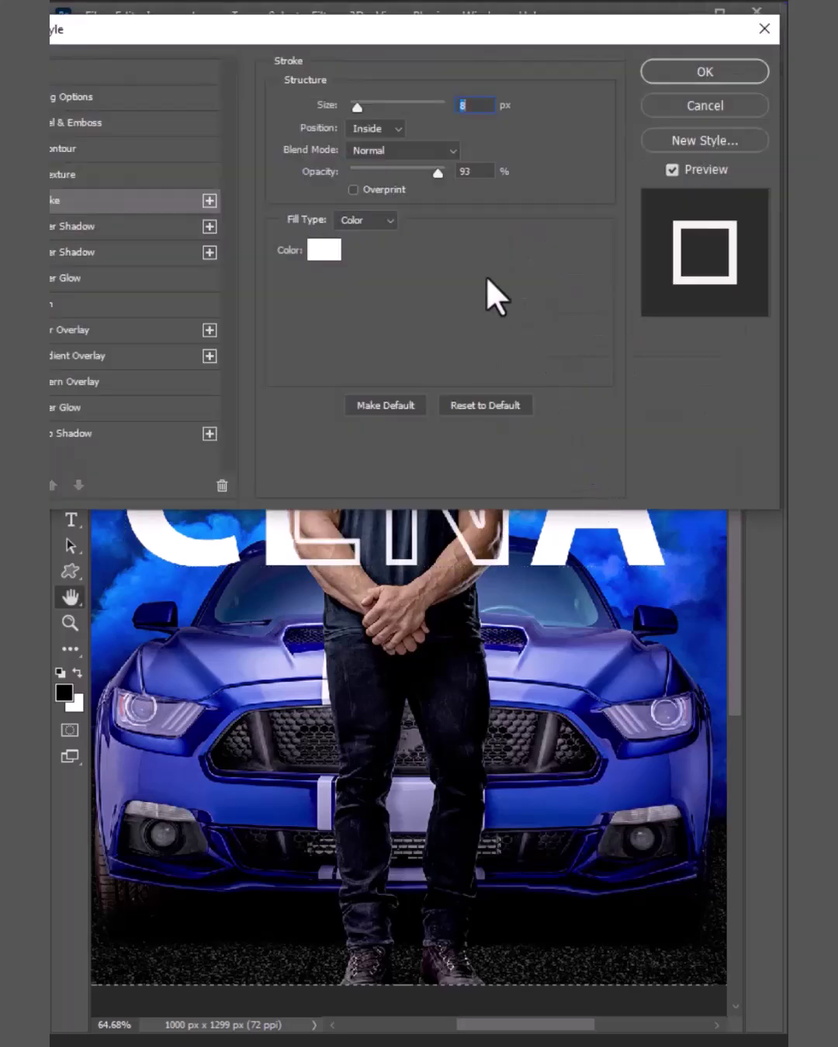
pyautogui.click(388, 127)
pyautogui.click(369, 156)
pyautogui.moveTo(357, 109); pyautogui.dragTo(352, 109)
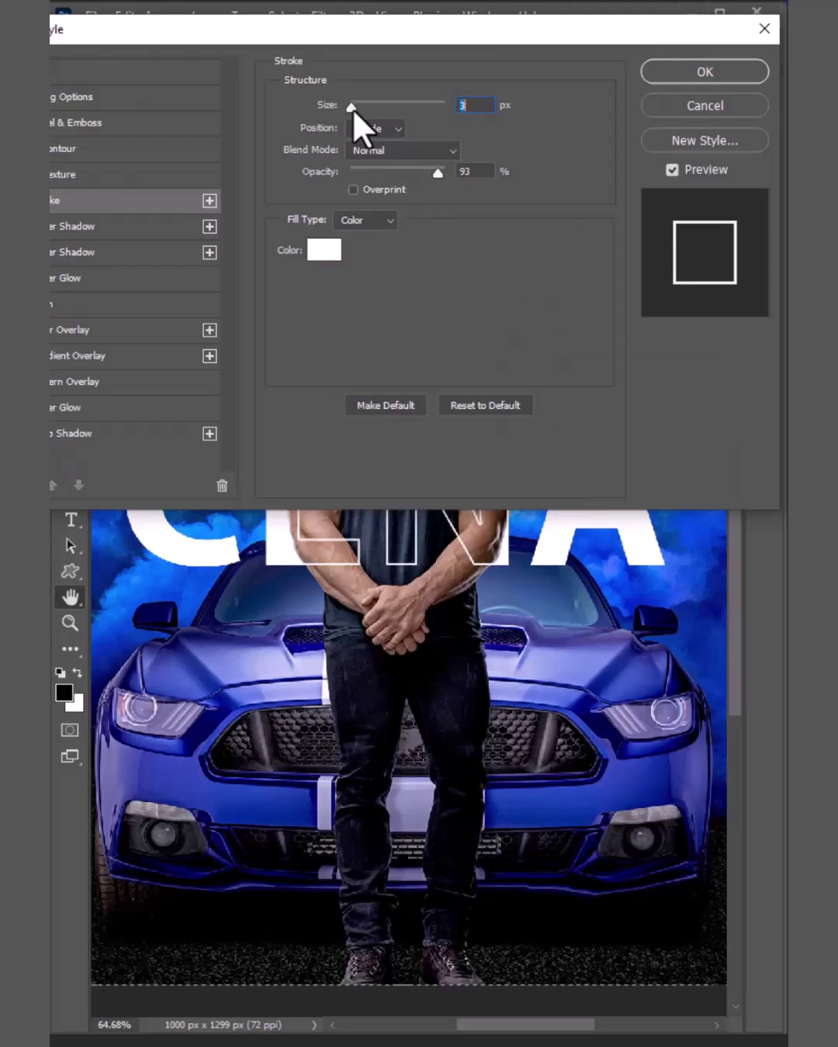
pyautogui.click(720, 72)
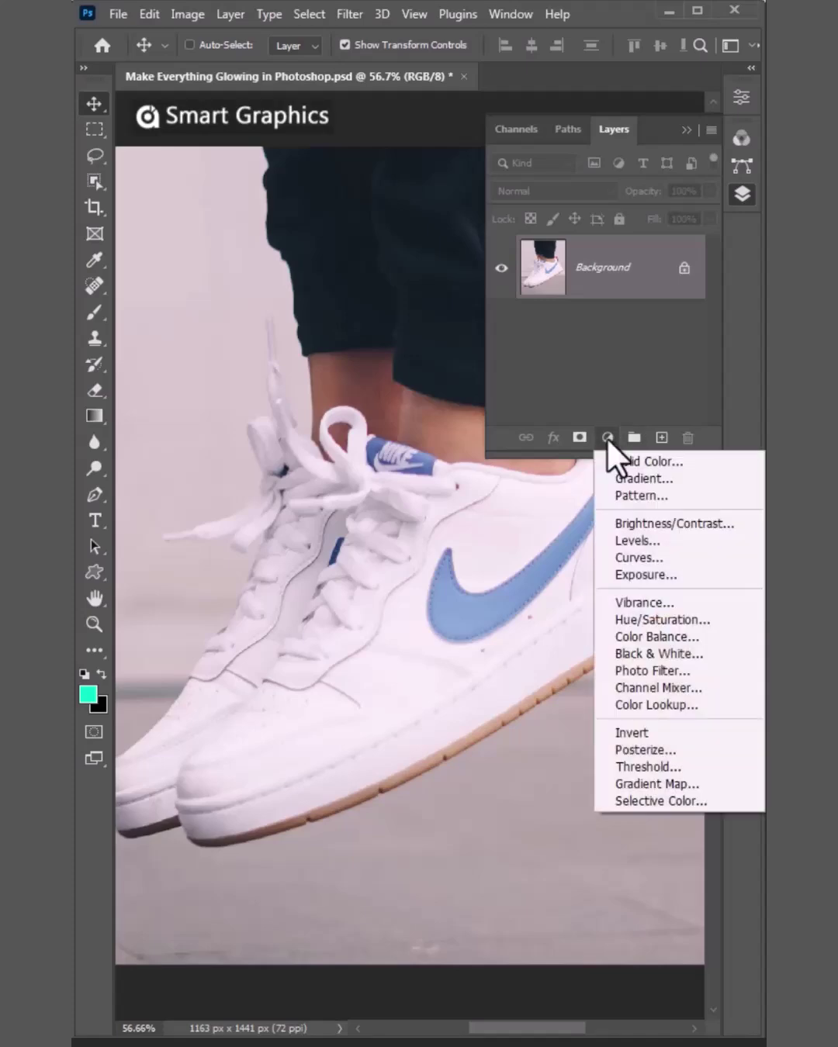
# Step: Add a white Solid Color fill layer and invert its mask to black with Ctrl+I
pyautogui.click(623, 463)
pyautogui.moveTo(363, 636); pyautogui.dragTo(121, 588)
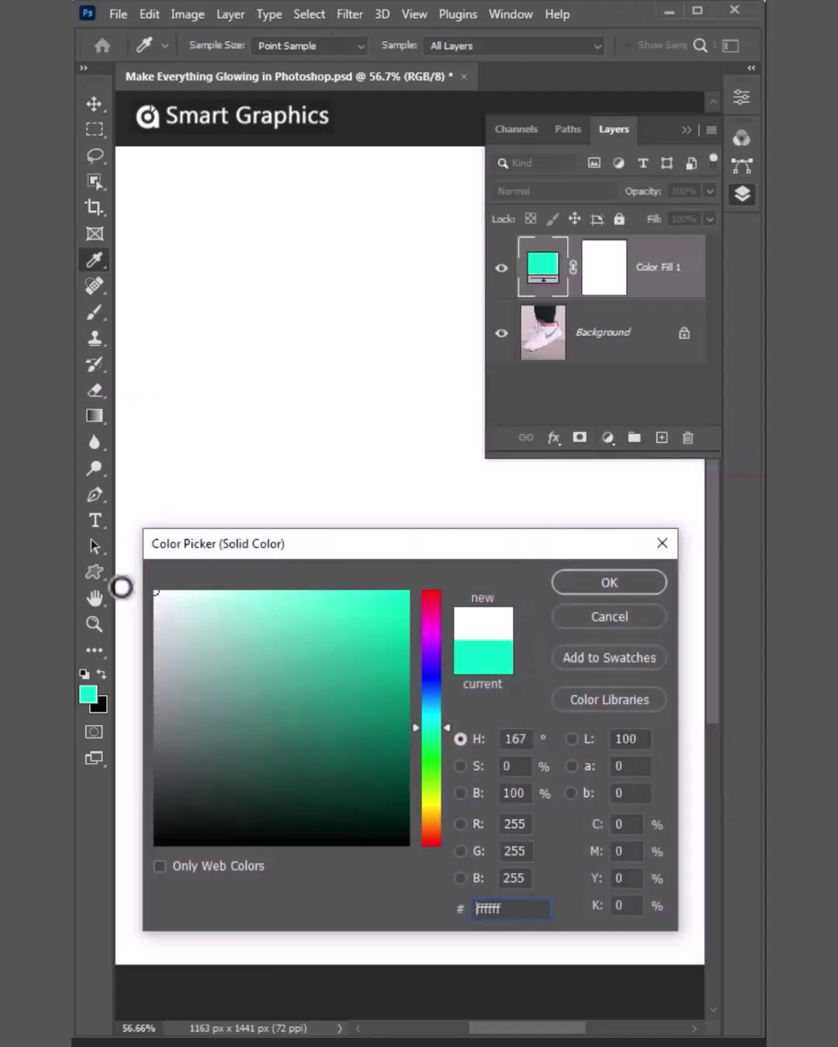
pyautogui.click(656, 589)
pyautogui.click(604, 280)
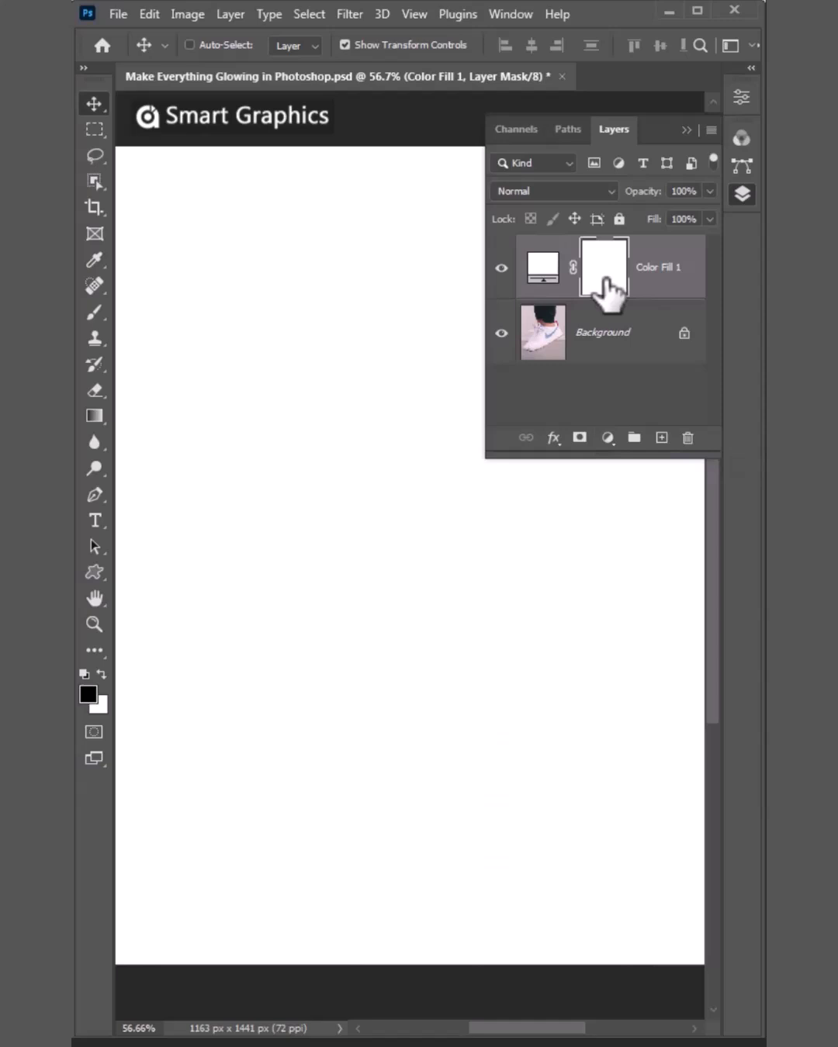
pyautogui.hotkey('ctrl', 'i')
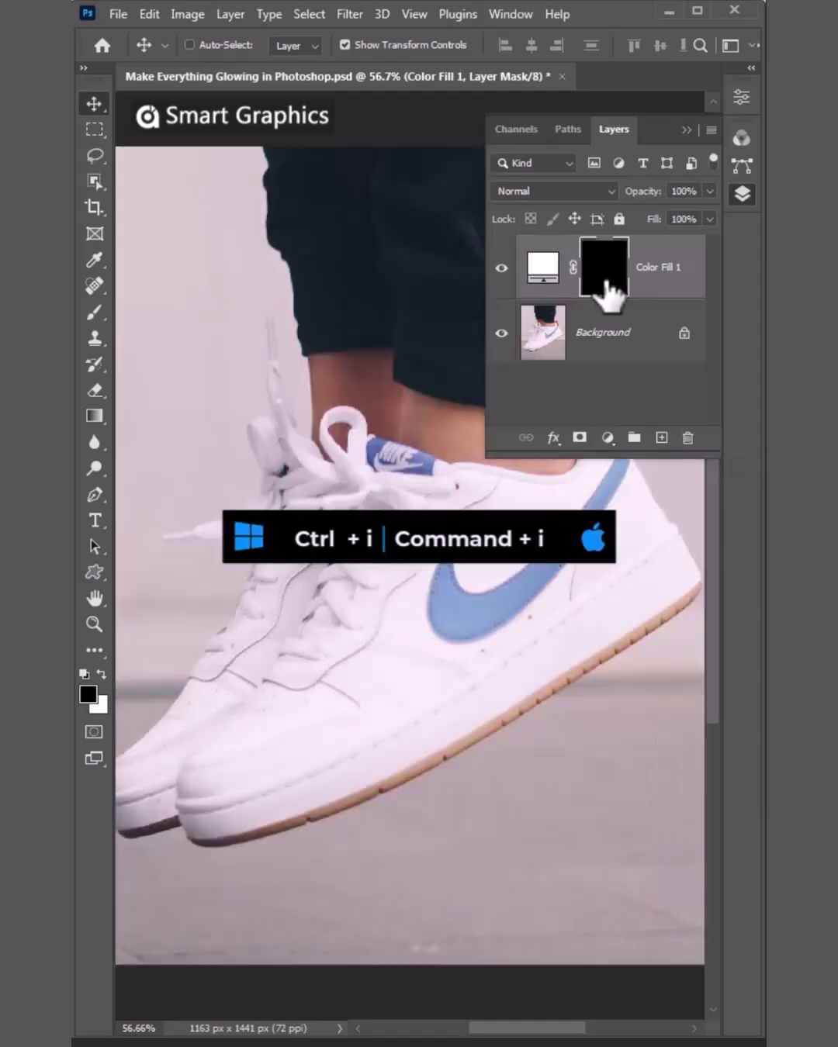
pyautogui.click(683, 130)
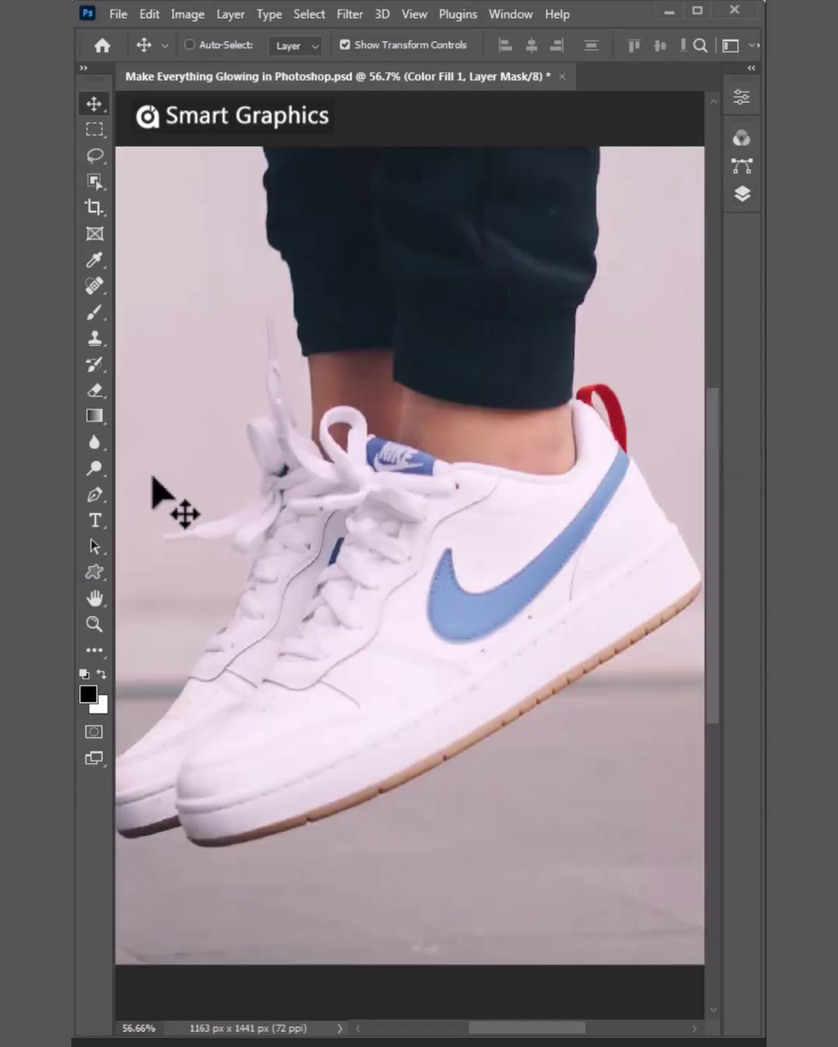
# Step: Trace the swoosh with the Pen tool and convert the path to a selection
pyautogui.click(96, 495)
pyautogui.click(619, 447)
pyautogui.click(600, 513)
pyautogui.click(516, 575)
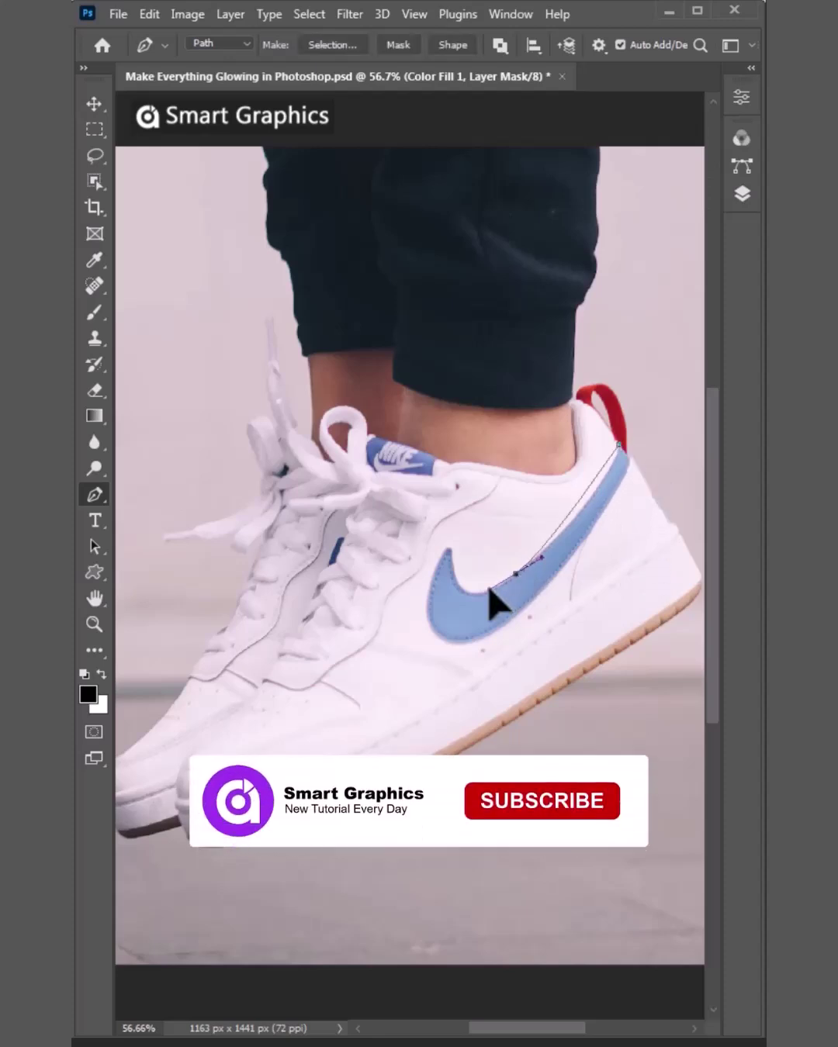
pyautogui.click(449, 549)
pyautogui.click(429, 621)
pyautogui.click(441, 644)
pyautogui.click(524, 609)
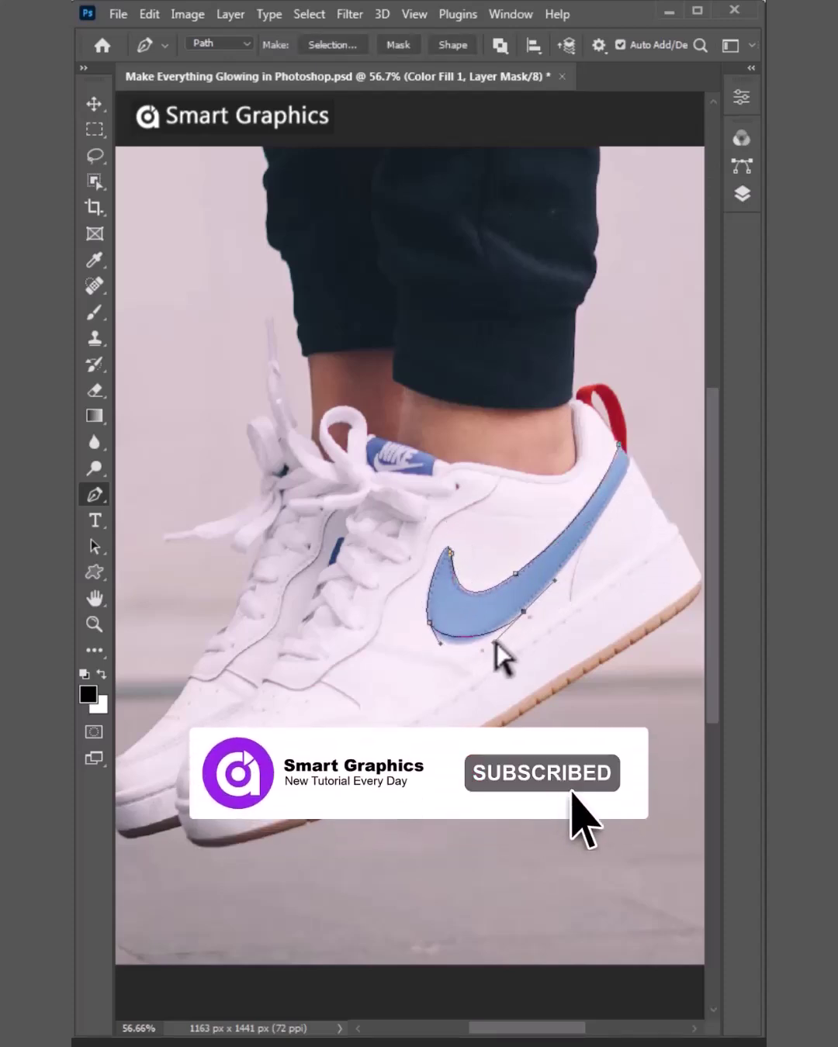
pyautogui.click(620, 446)
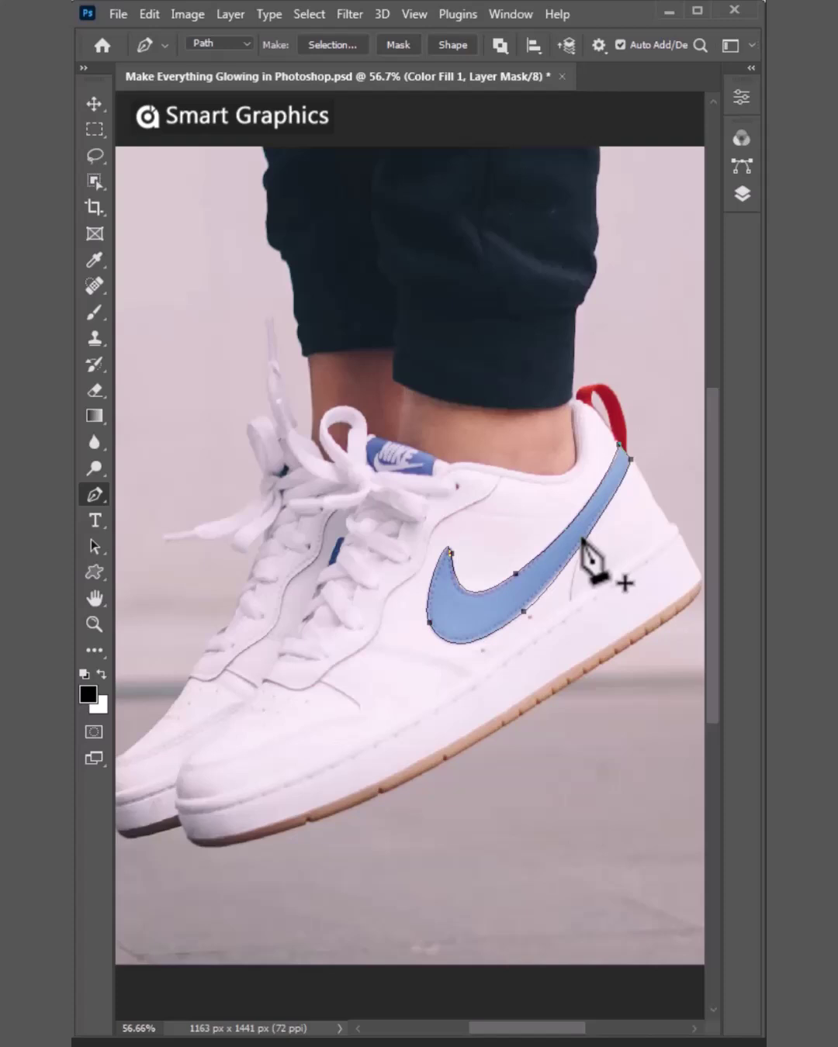
pyautogui.hotkey('ctrl', 'Return')
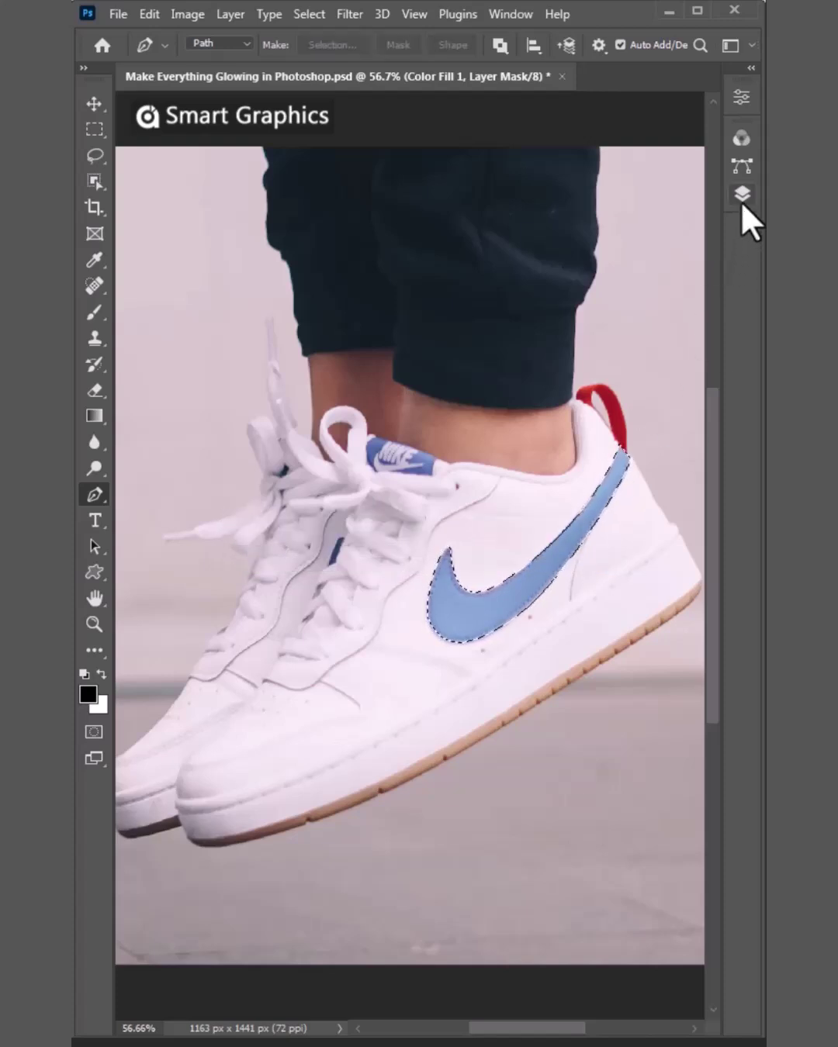
# Step: Fill the swoosh area of the mask white and deselect
pyautogui.click(741, 196)
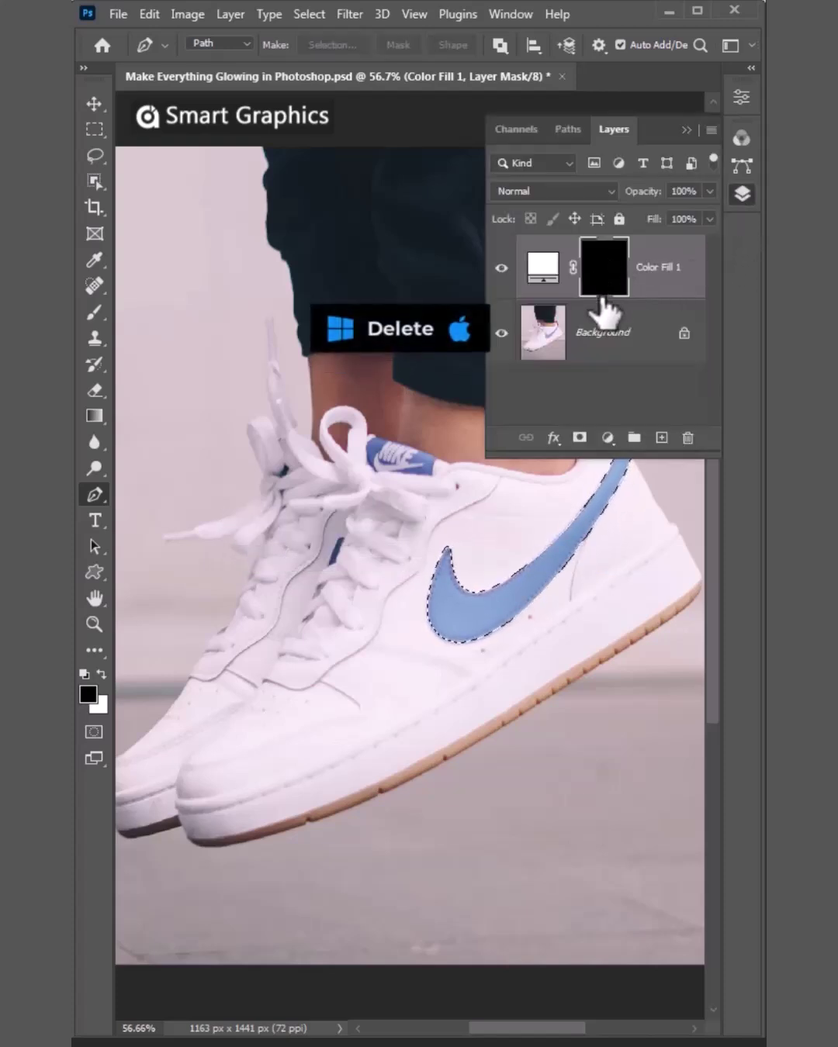
pyautogui.press('Delete')
pyautogui.hotkey('ctrl', 'd')
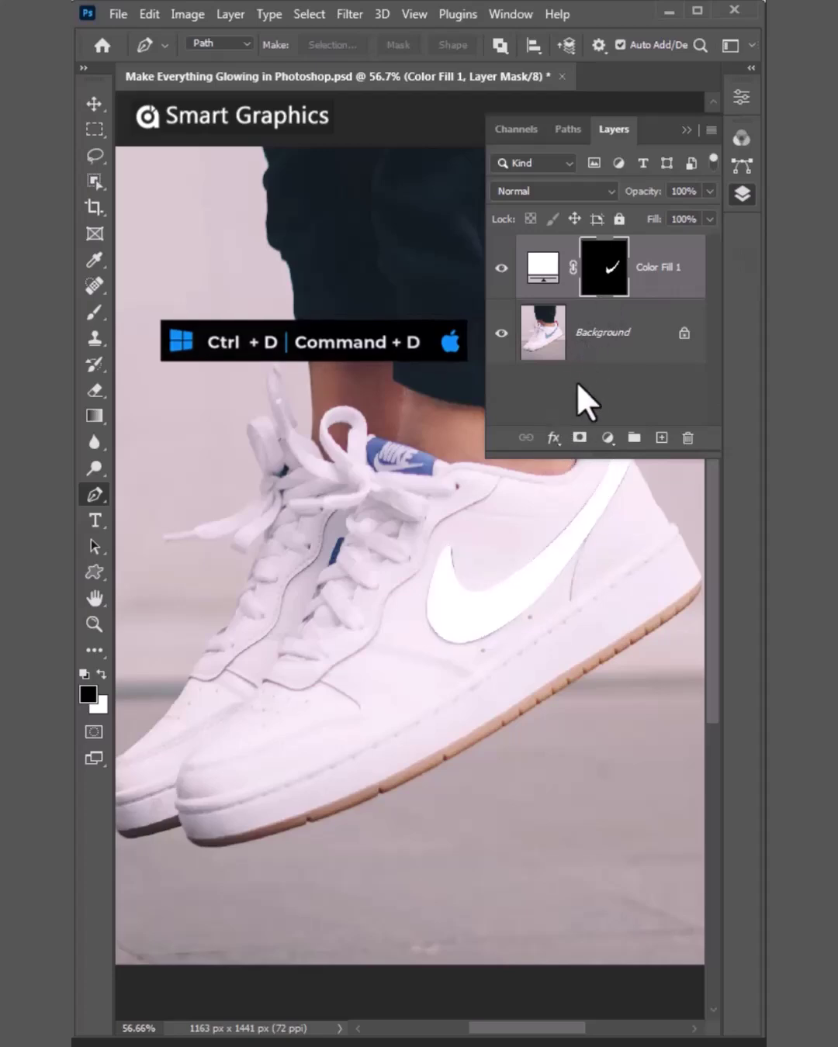
# Step: Soften the mask edge with a 1 px Gaussian Blur
pyautogui.click(348, 13)
pyautogui.moveTo(362, 270)
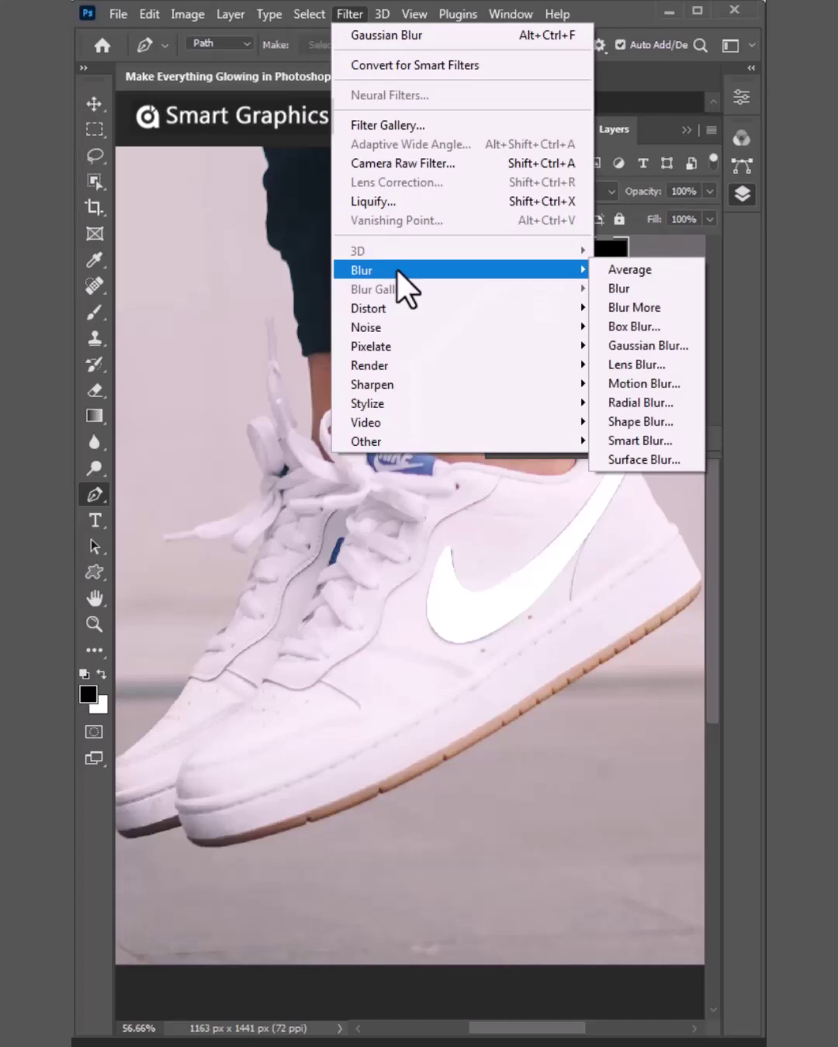
pyautogui.click(623, 346)
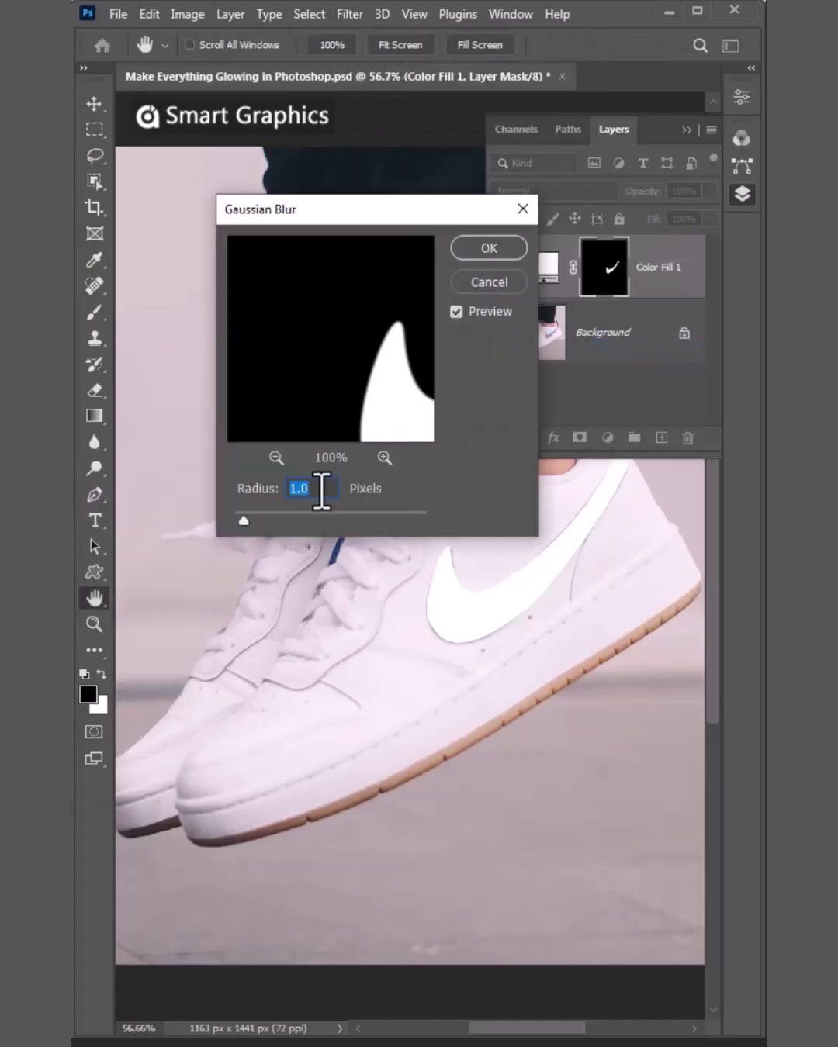
pyautogui.click(488, 248)
pyautogui.click(542, 331)
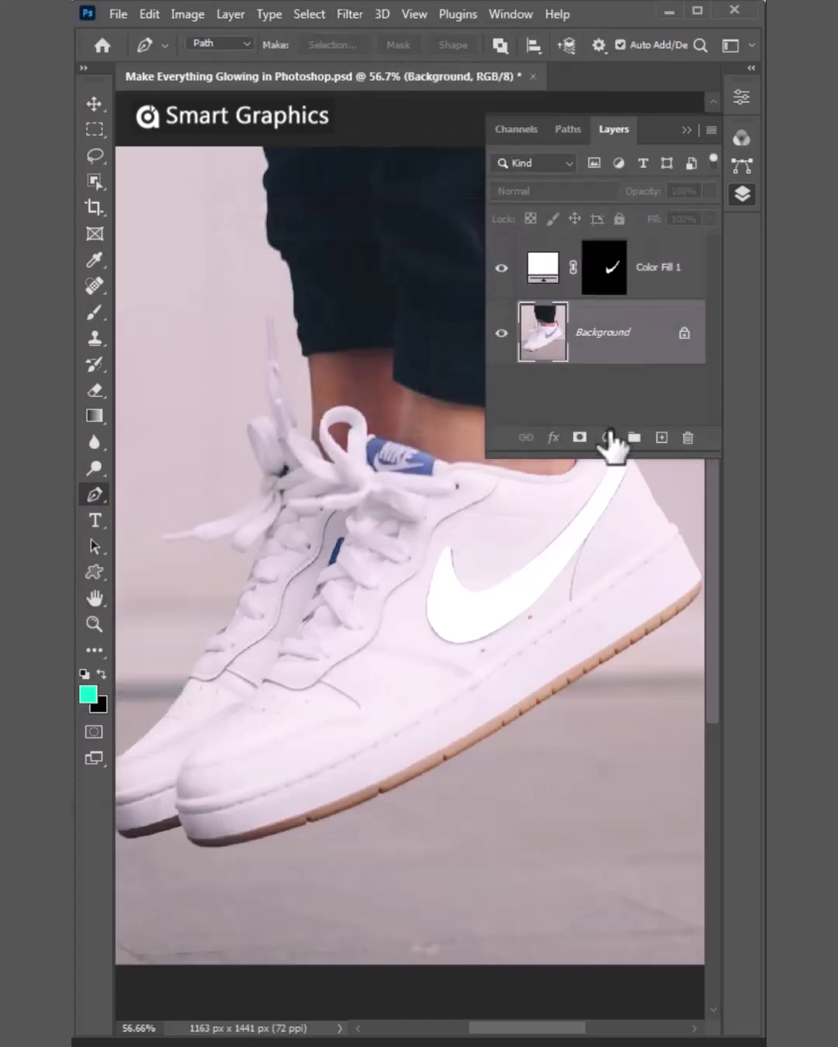
# Step: Add a Moonlight.3DL Color Lookup adjustment above Background at 82% opacity
pyautogui.click(608, 437)
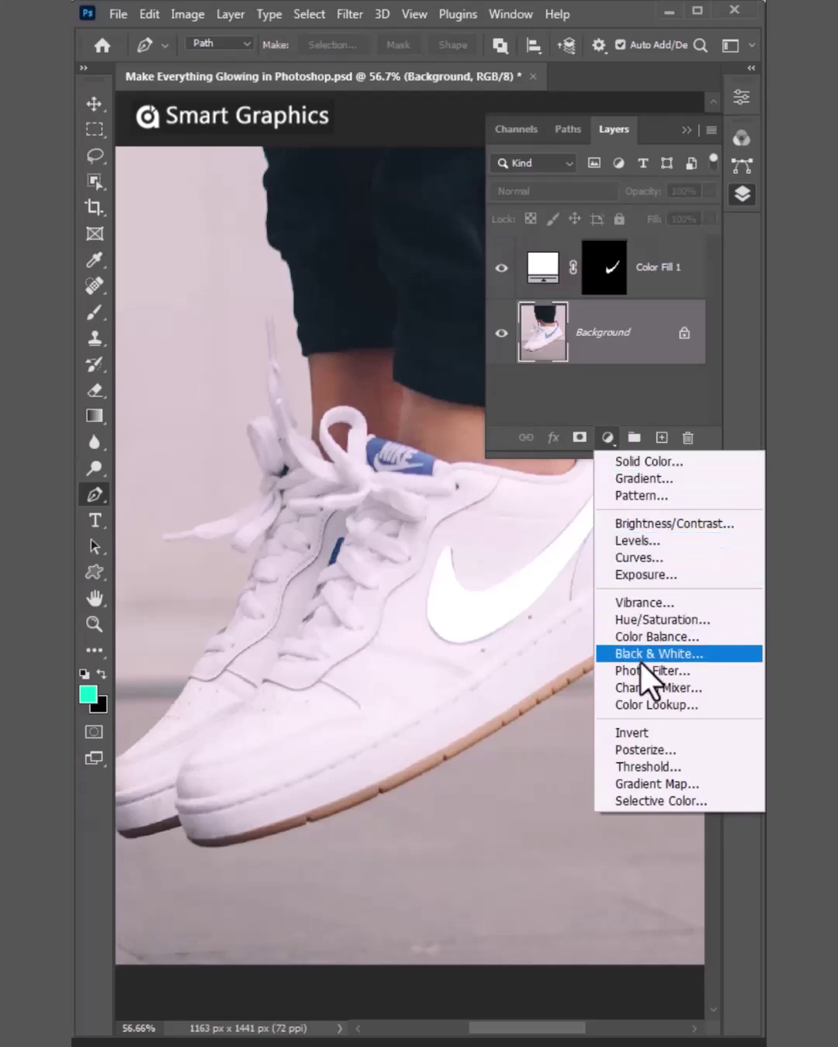
pyautogui.click(643, 705)
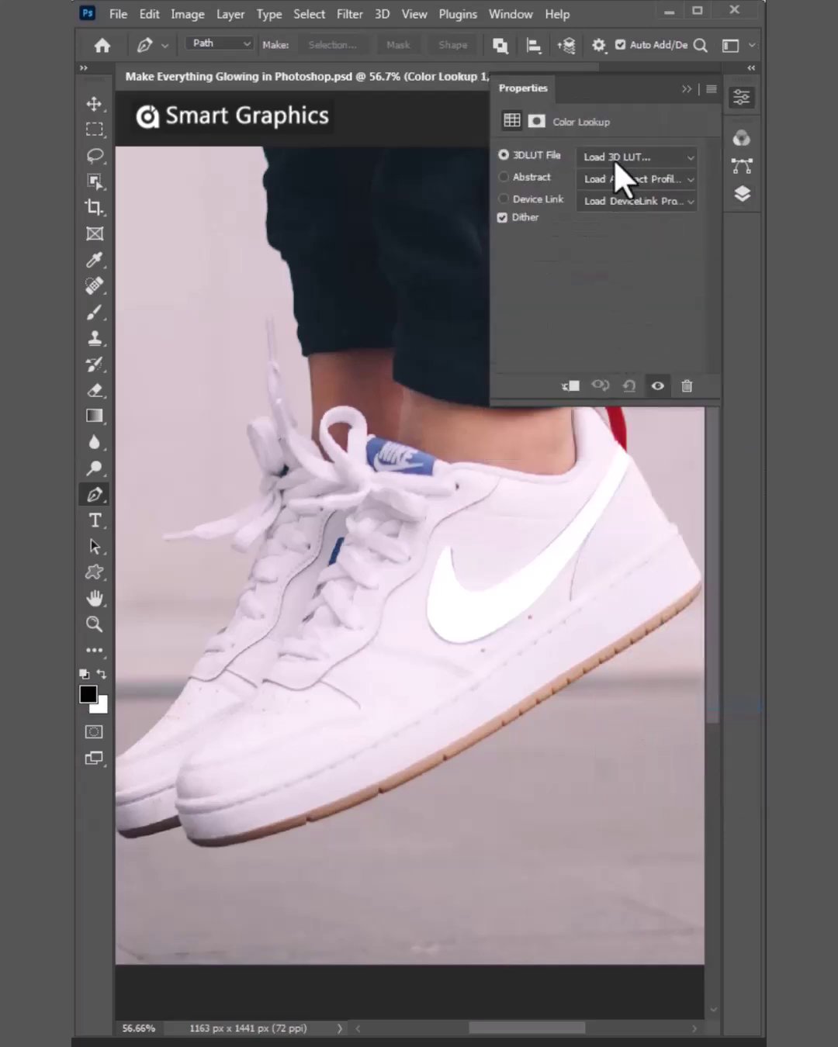
pyautogui.click(612, 156)
pyautogui.click(546, 655)
pyautogui.click(741, 194)
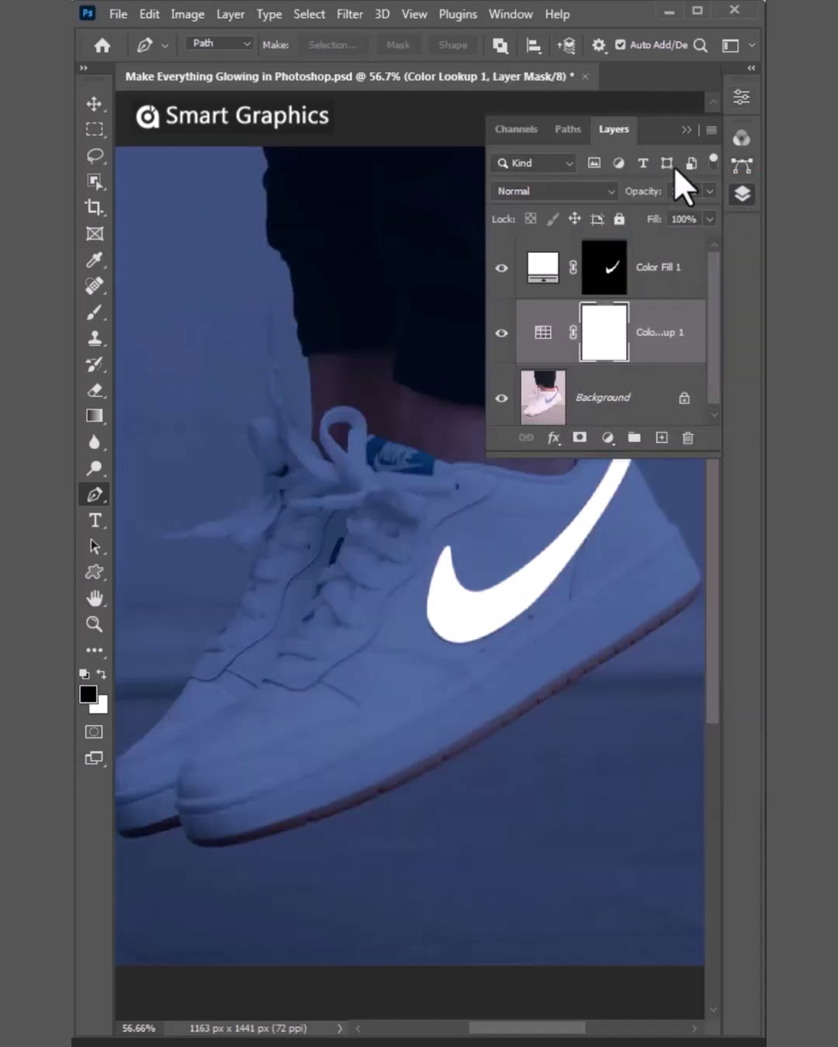
pyautogui.moveTo(641, 204); pyautogui.dragTo(642, 206)
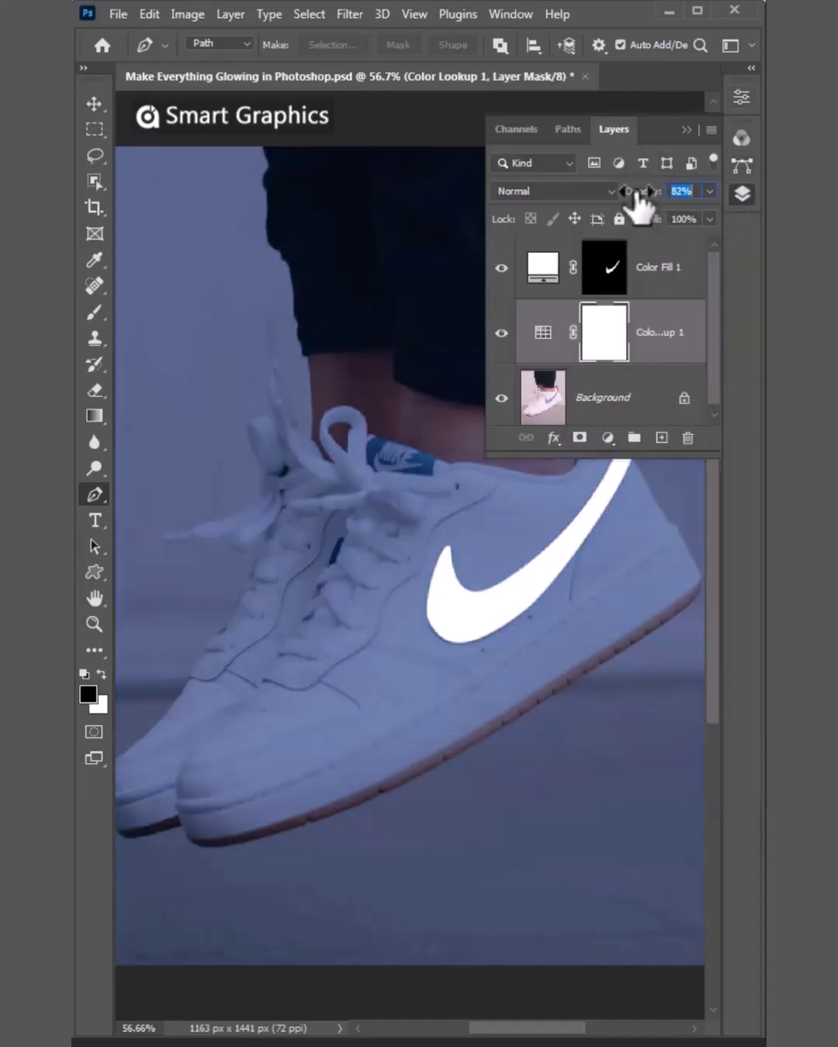
pyautogui.click(671, 290)
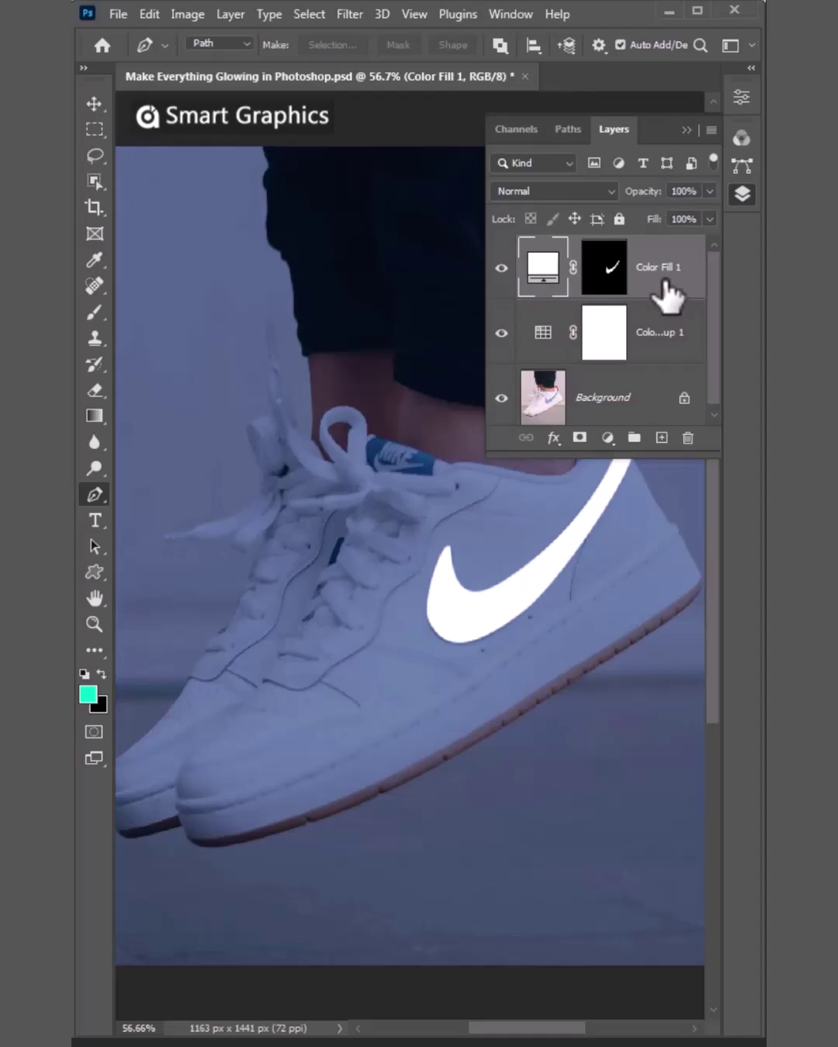
# Step: Give Color Fill 1 a teal Linear Light inner glow and a 49 px Color Dodge outer glow
pyautogui.click(552, 439)
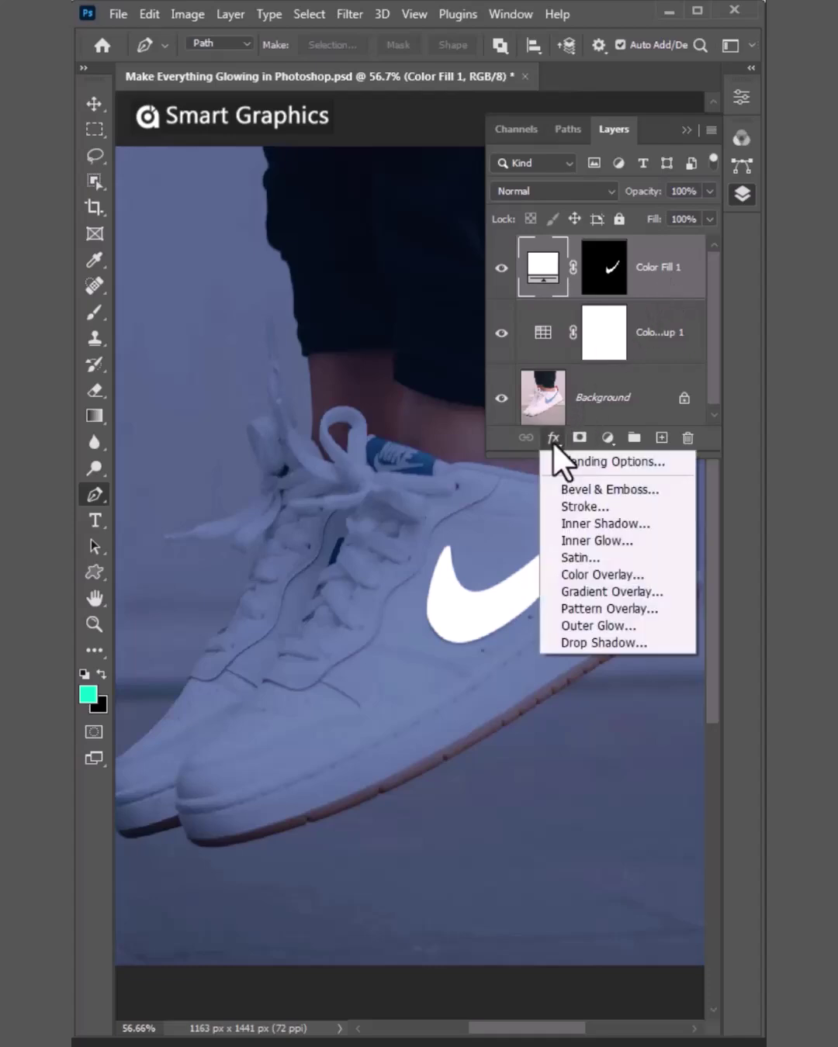
pyautogui.click(571, 538)
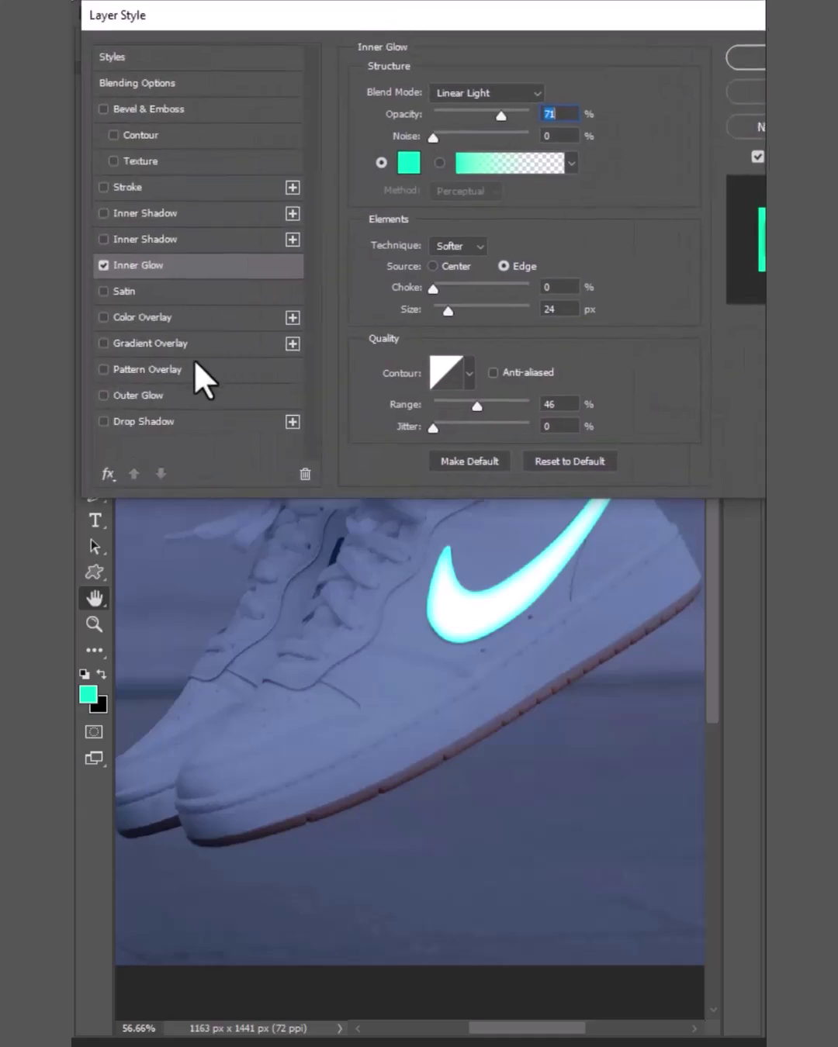
pyautogui.click(135, 395)
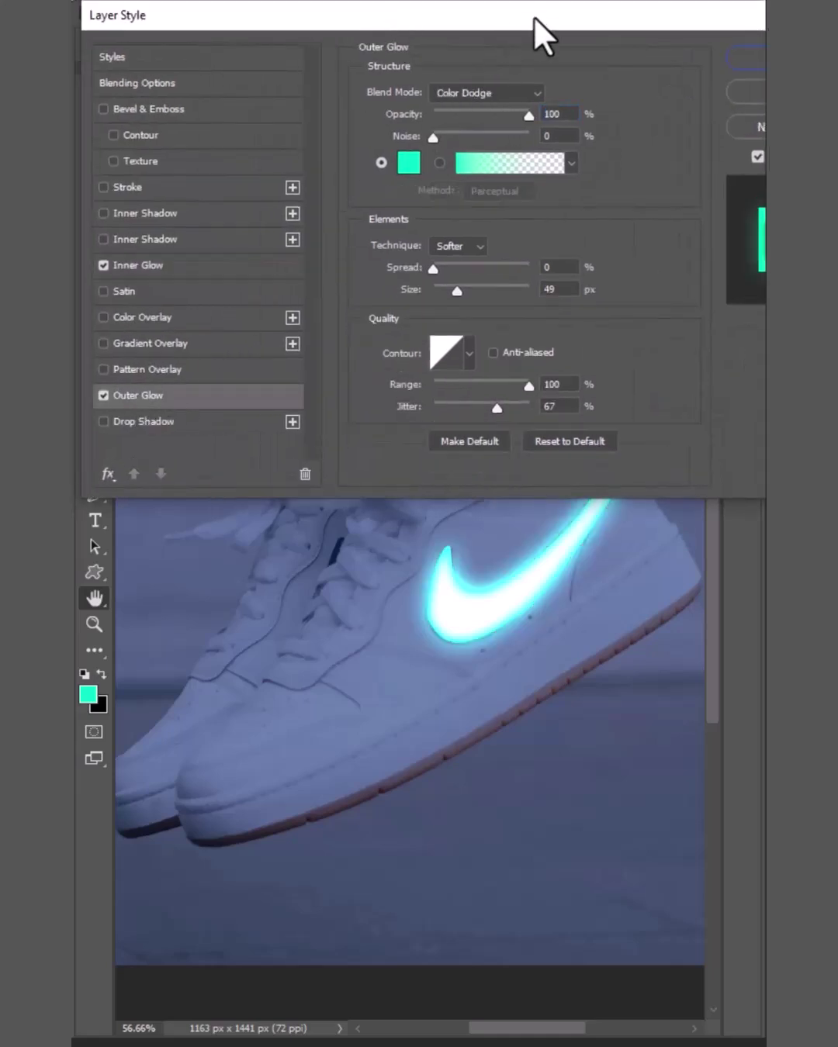
pyautogui.moveTo(540, 35); pyautogui.dragTo(459, 47)
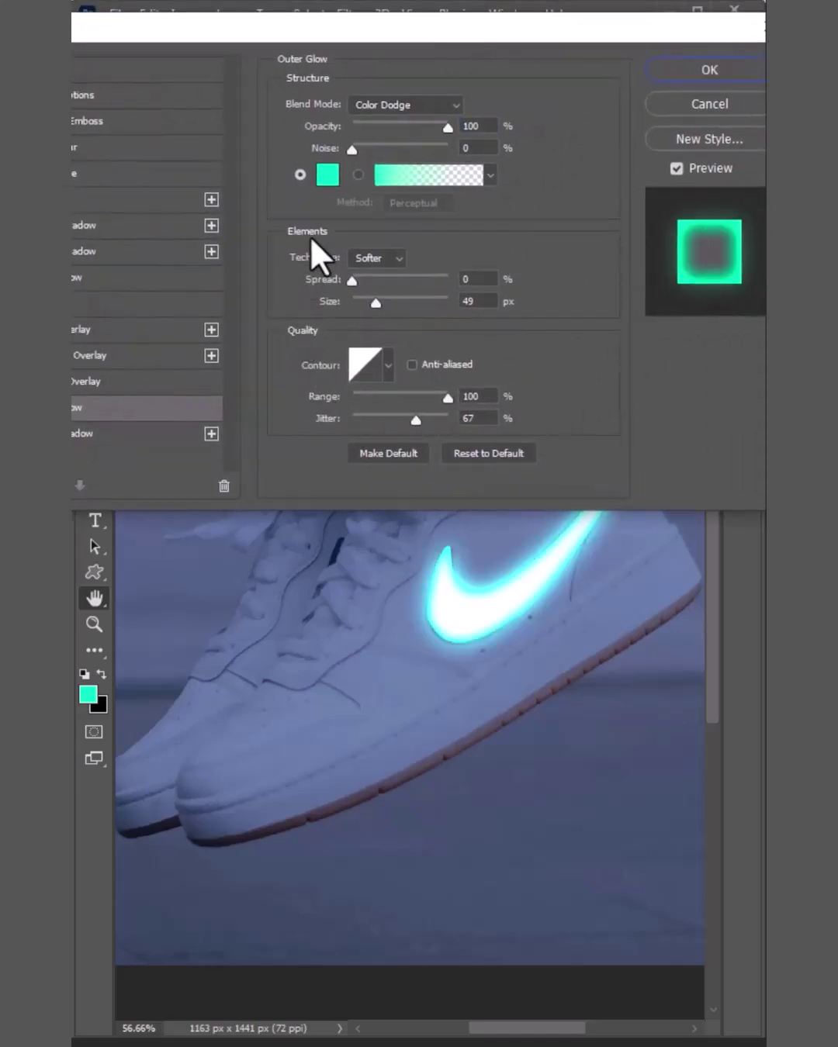